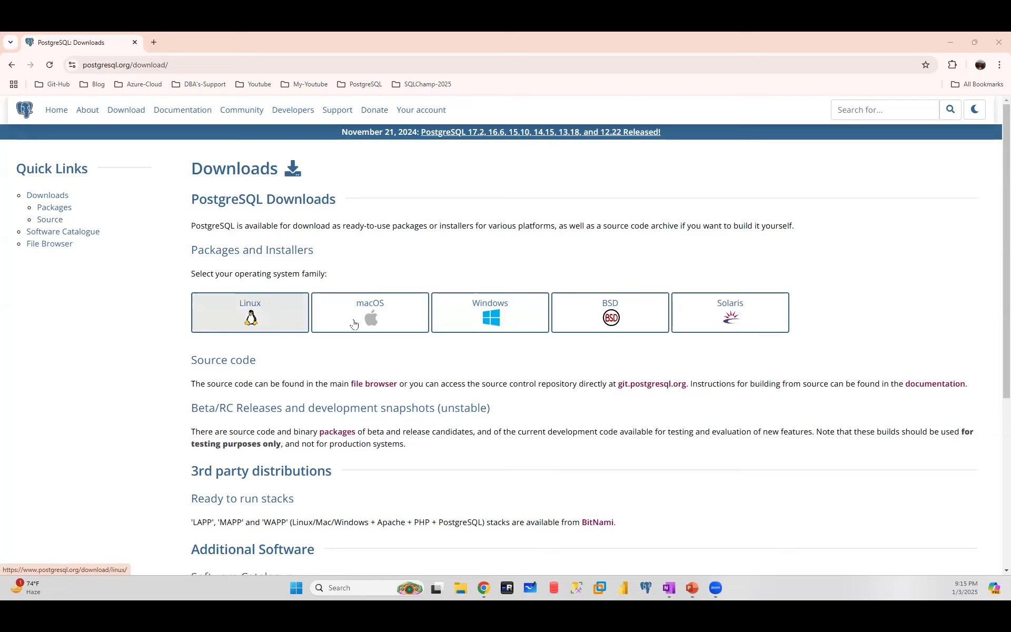
- From postgresql.org Download, choose the Windows tile under Packages and Installers
{"action": "left_click", "coordinate": [492, 316]}
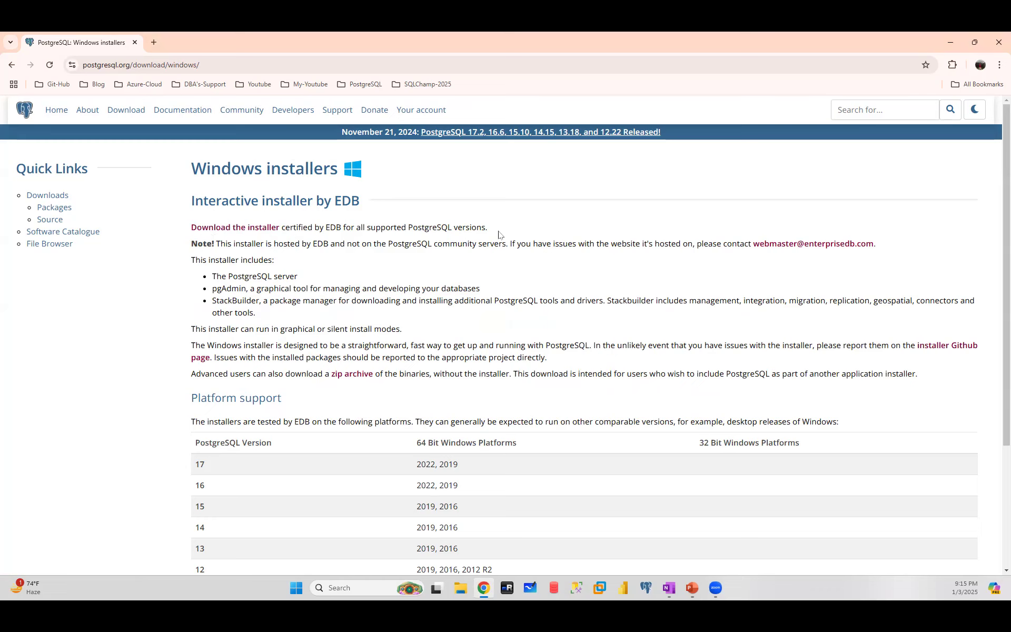
- Review the EDB installer line and the platform support table for versions 12 through 17
{"action": "left_click_drag", "start_coordinate": [505, 230], "coordinate": [278, 228]}
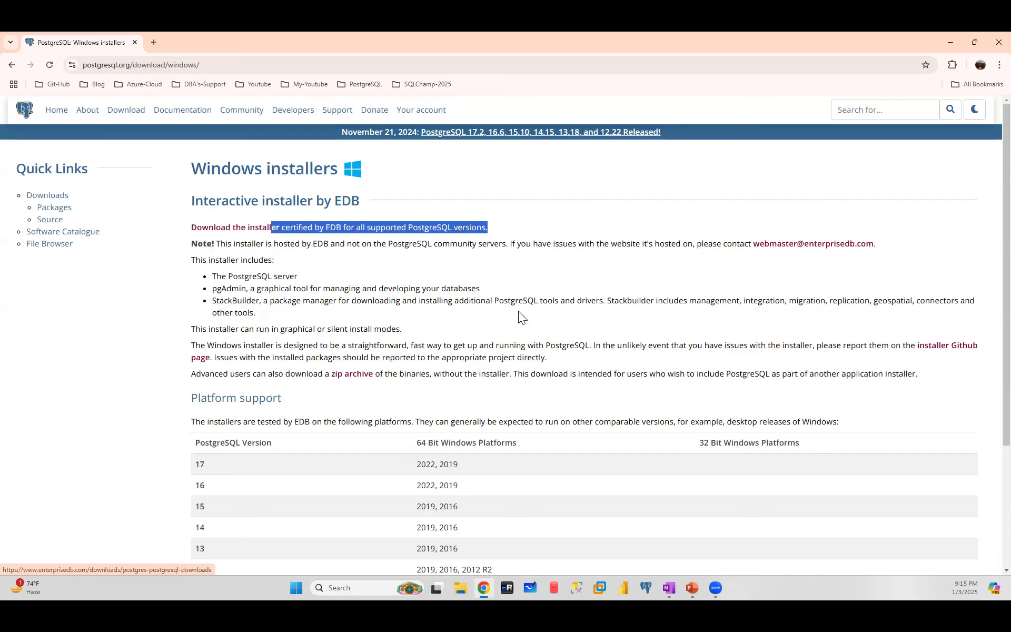
{"action": "scroll", "coordinate": [518, 311], "scroll_direction": "down", "scroll_amount": 3}
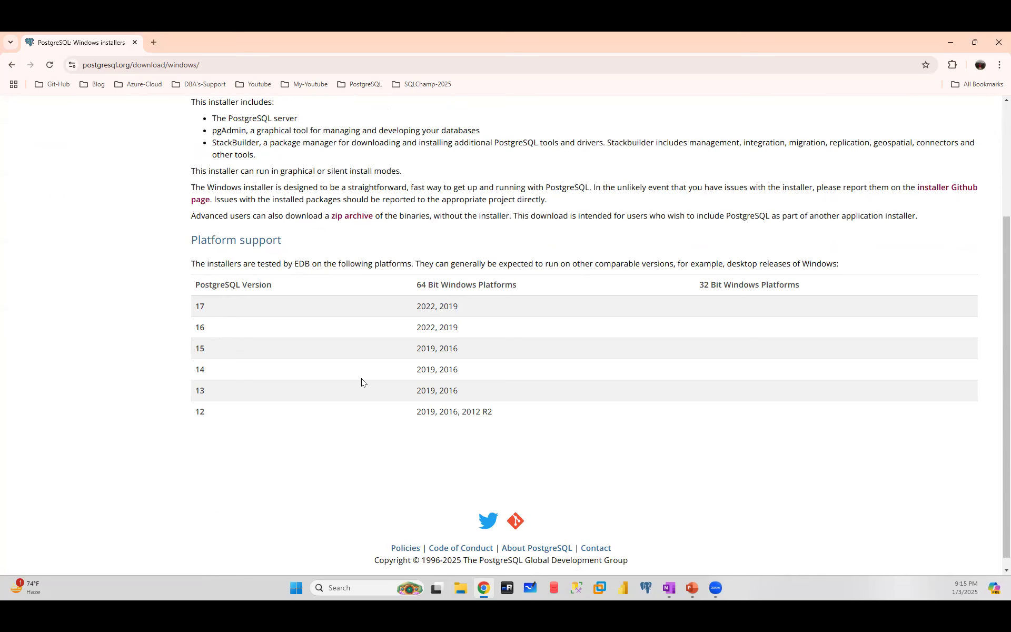
{"action": "scroll", "coordinate": [361, 383], "scroll_direction": "up", "scroll_amount": 2}
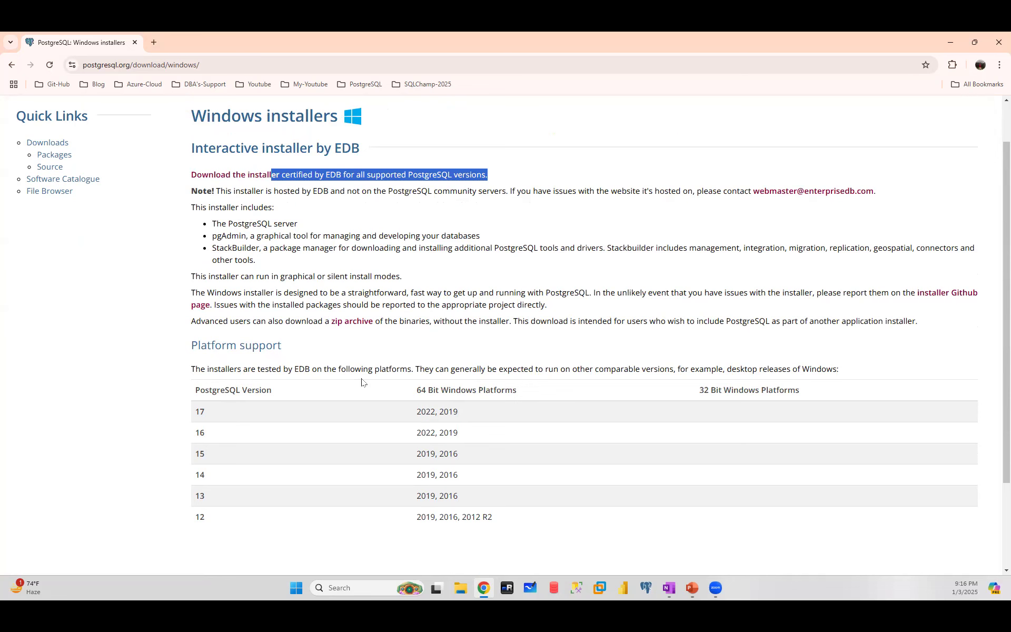
{"action": "scroll", "coordinate": [361, 382], "scroll_direction": "up", "scroll_amount": 1}
{"action": "left_click", "coordinate": [353, 274]}
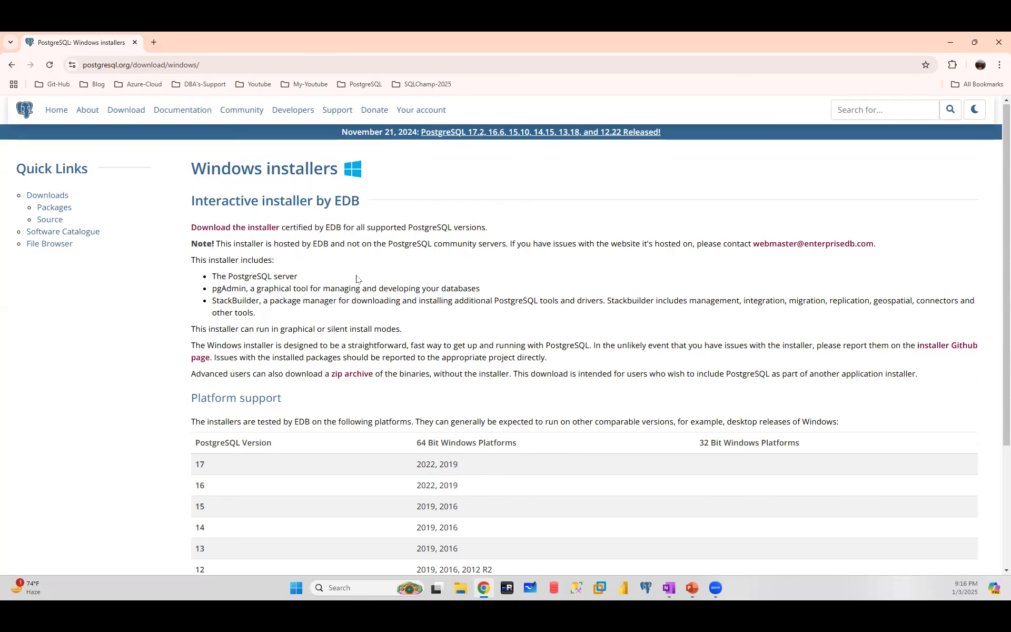
- Follow 'Download the installer' to EDB's Download PostgreSQL page
{"action": "left_click", "coordinate": [223, 232]}
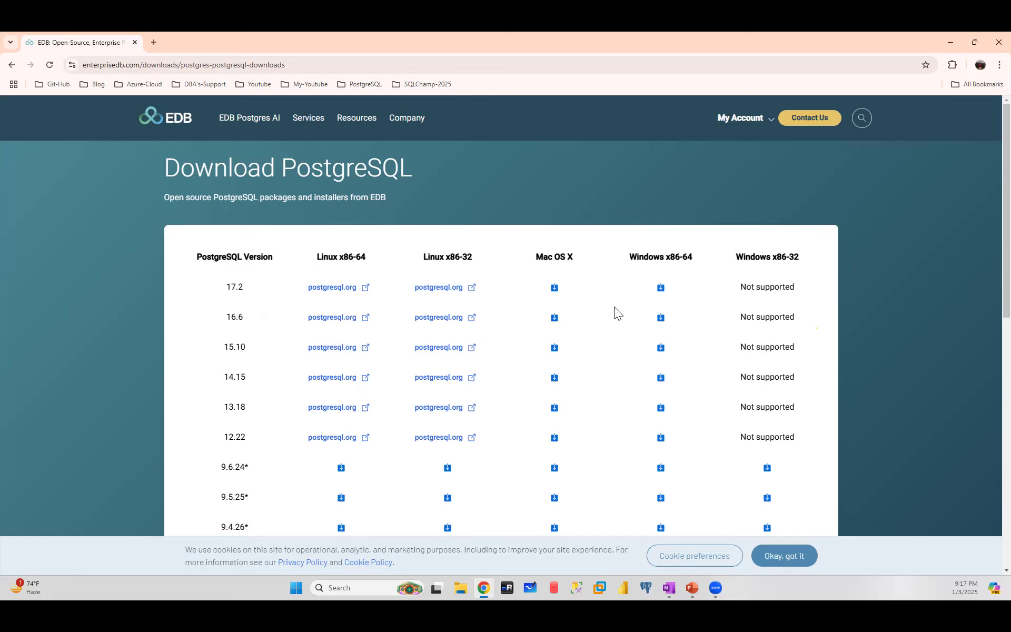
- Download the PostgreSQL 17.2 Windows x86-64 installer from EDB, then bring up File Explorer
{"action": "left_click", "coordinate": [661, 288]}
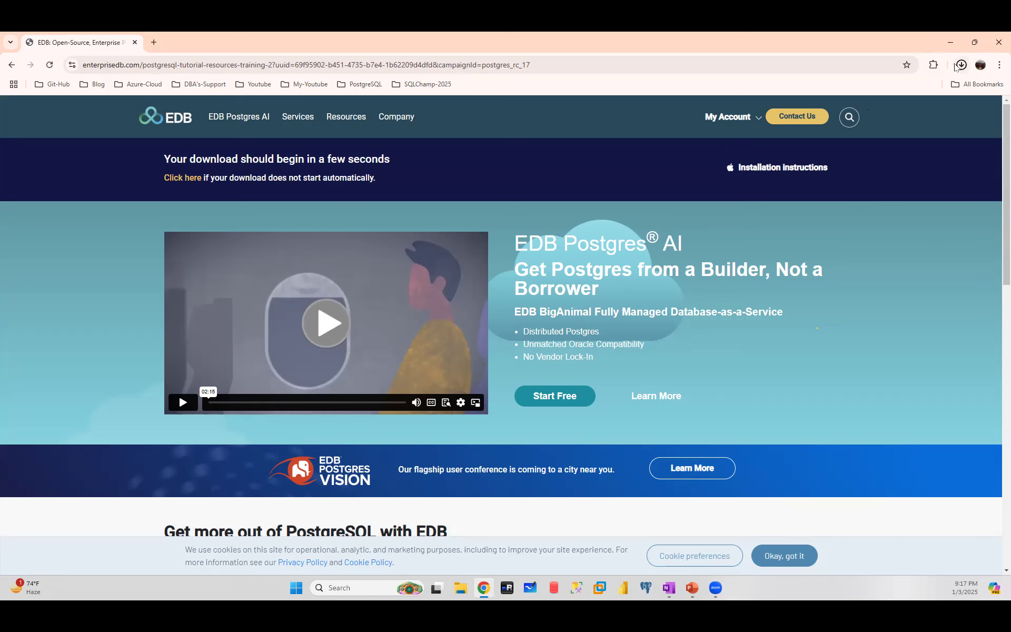
{"action": "left_click", "coordinate": [461, 589]}
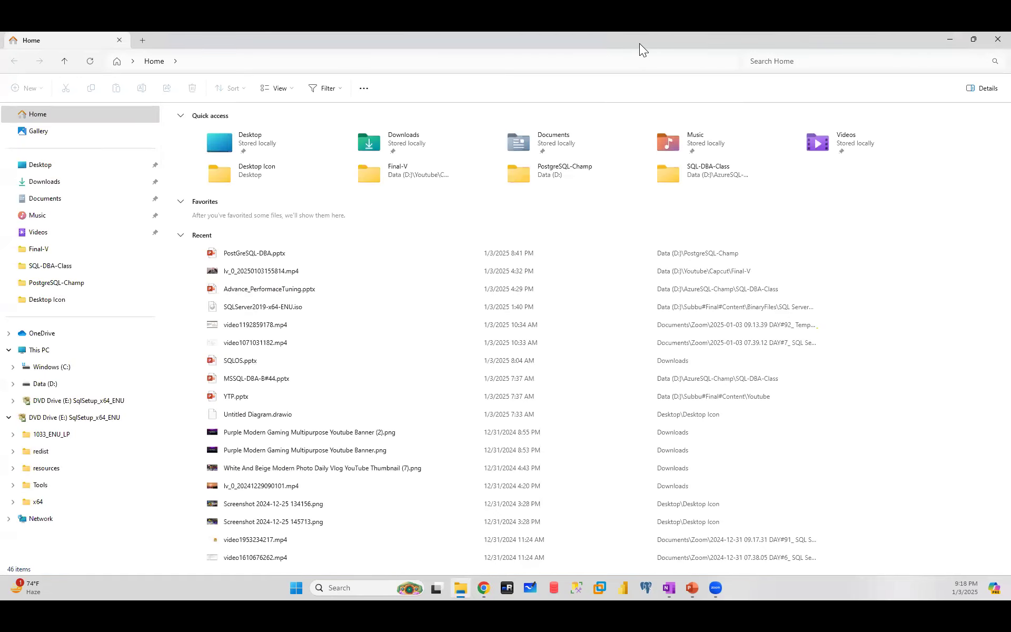
- Locate postgresql-17.2-3-windows-x64.exe on Data (D:) and launch the installer
{"action": "left_click_drag", "start_coordinate": [639, 43], "coordinate": [639, 32]}
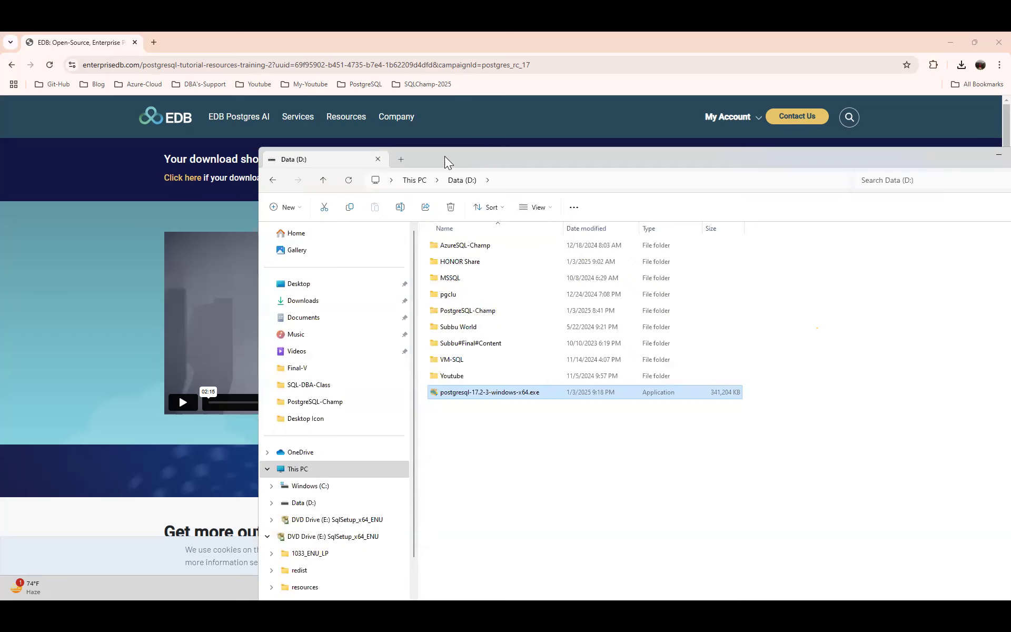
{"action": "double_click", "coordinate": [444, 156]}
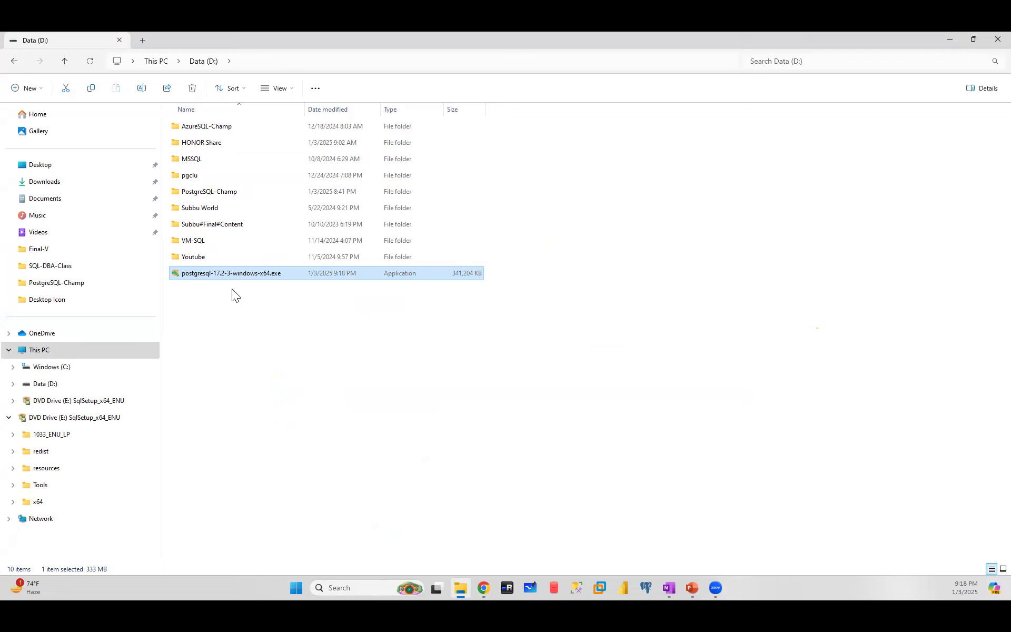
{"action": "double_click", "coordinate": [233, 273]}
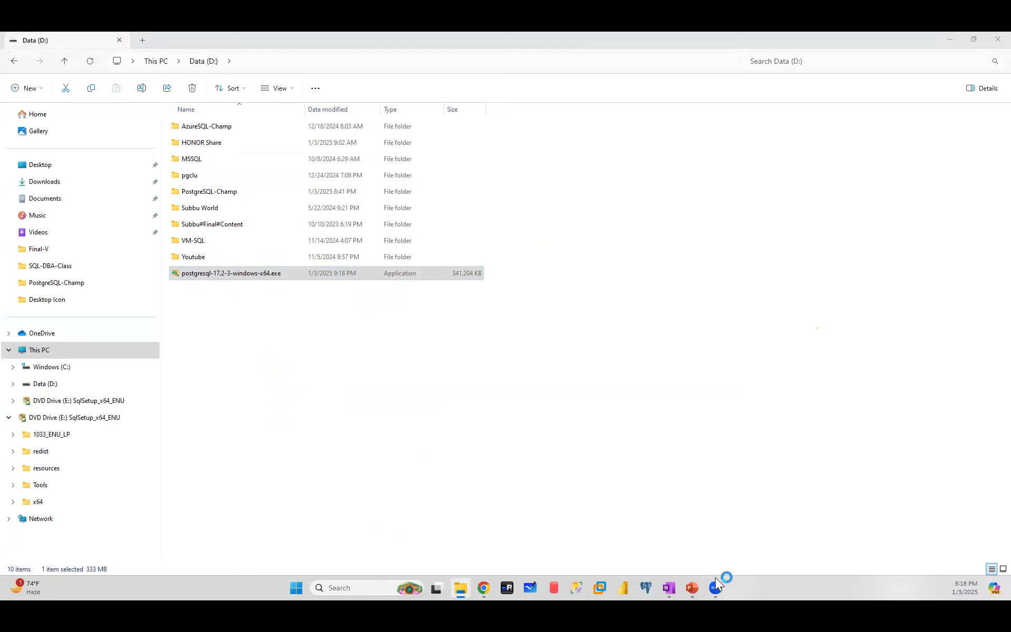
{"action": "left_click", "coordinate": [692, 588]}
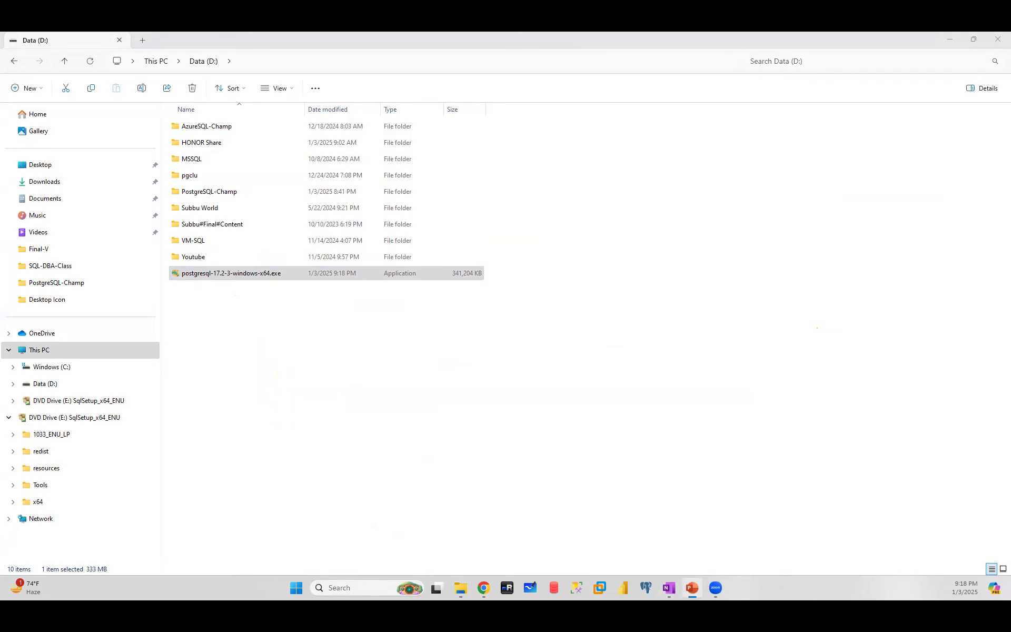
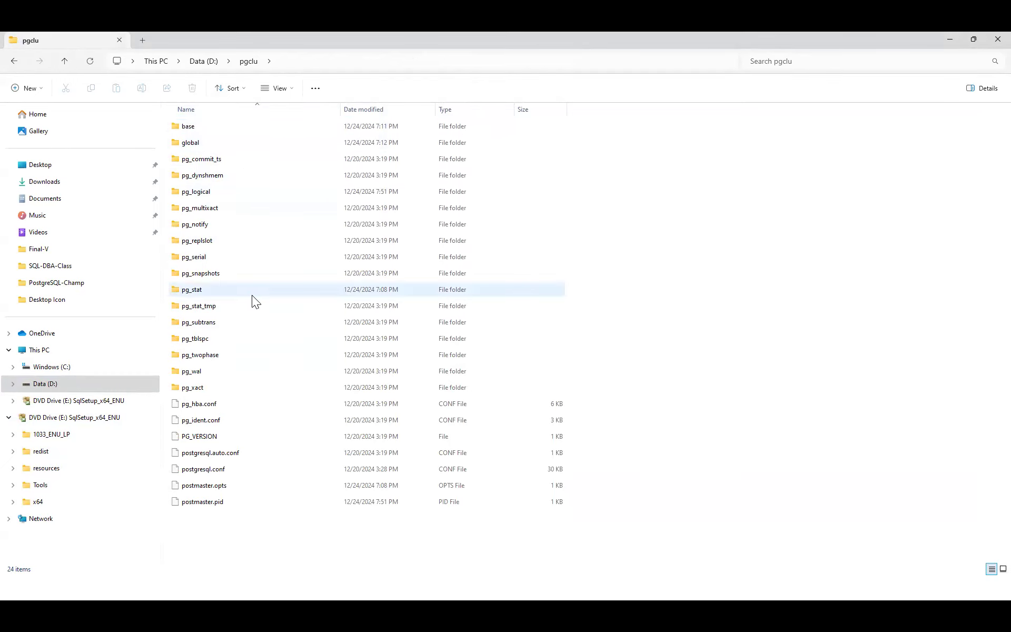
- Switch from D:\pgclu to the Windows (C:) drive root, which also holds a pgclu folder
{"action": "left_click", "coordinate": [63, 371]}
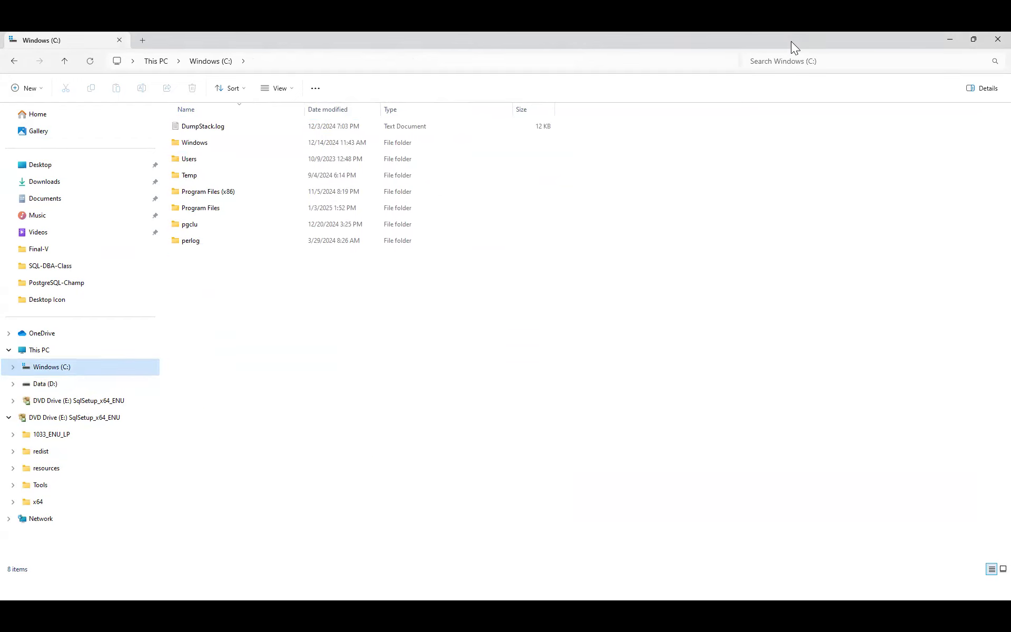
- Show the PowerPoint slide on what a cluster means in PostgreSQL, then return to File Explorer
{"action": "left_click", "coordinate": [950, 39]}
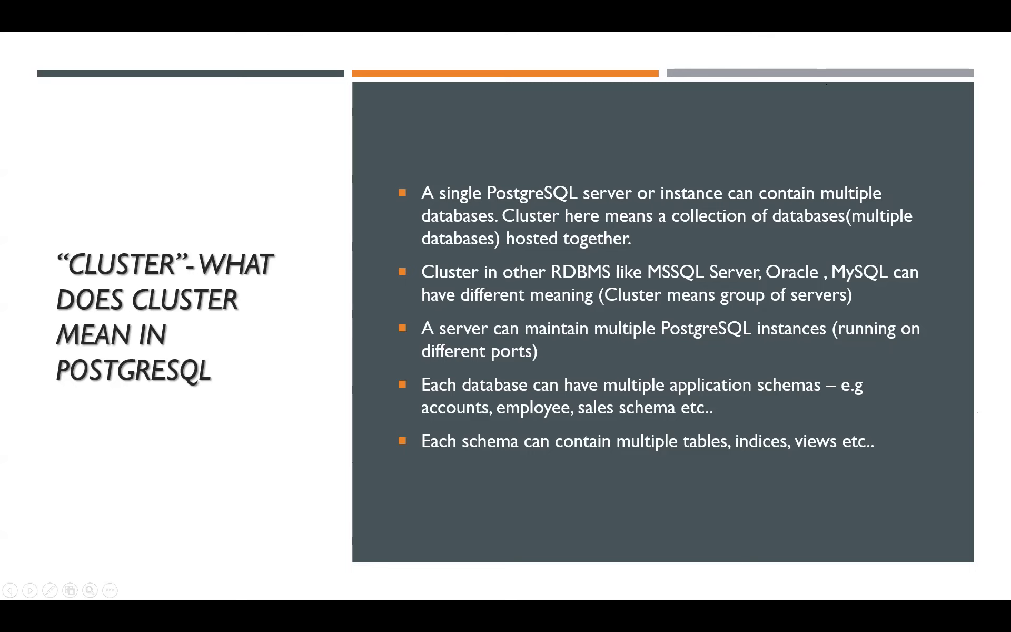
{"action": "key", "text": "alt+Tab"}
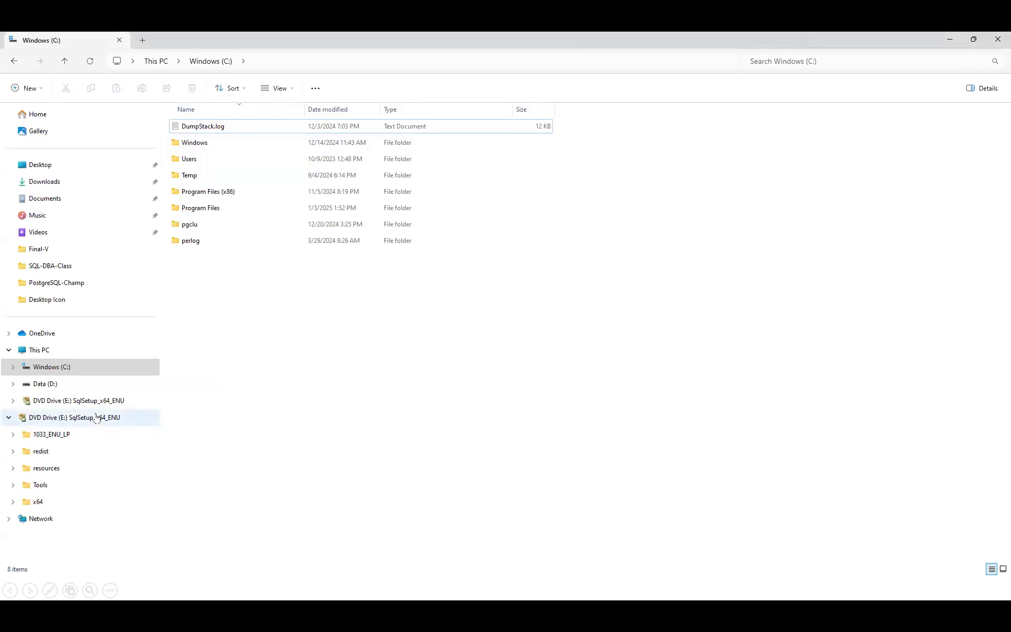
- Open C:\Program Files\PostgreSQL\16\data, then the pgclu folder on Data (D:) to compare contents
{"action": "double_click", "coordinate": [194, 209]}
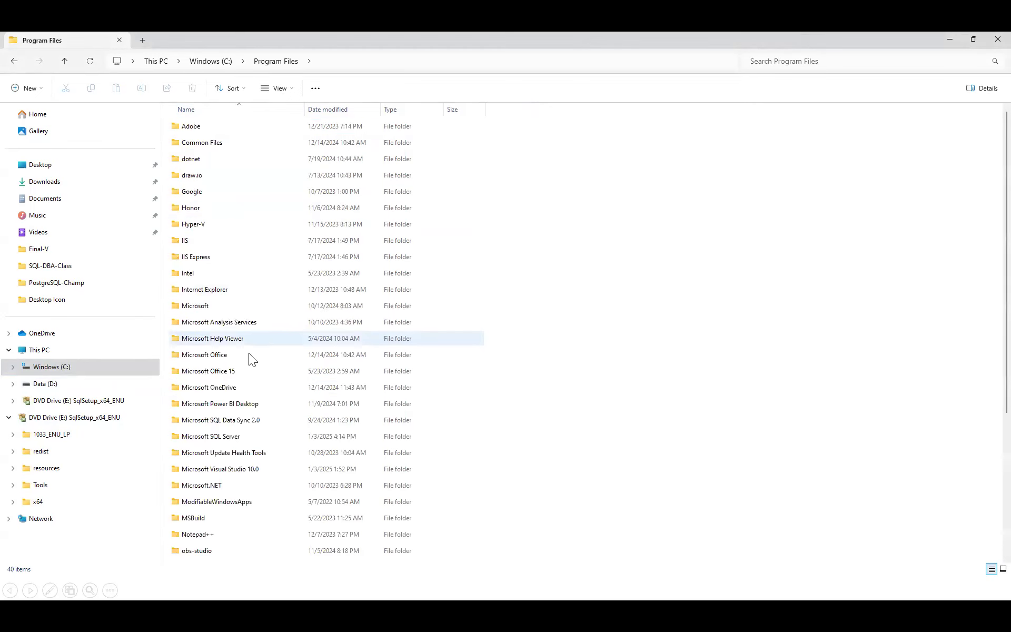
{"action": "scroll", "coordinate": [259, 382], "scroll_direction": "down", "scroll_amount": 4}
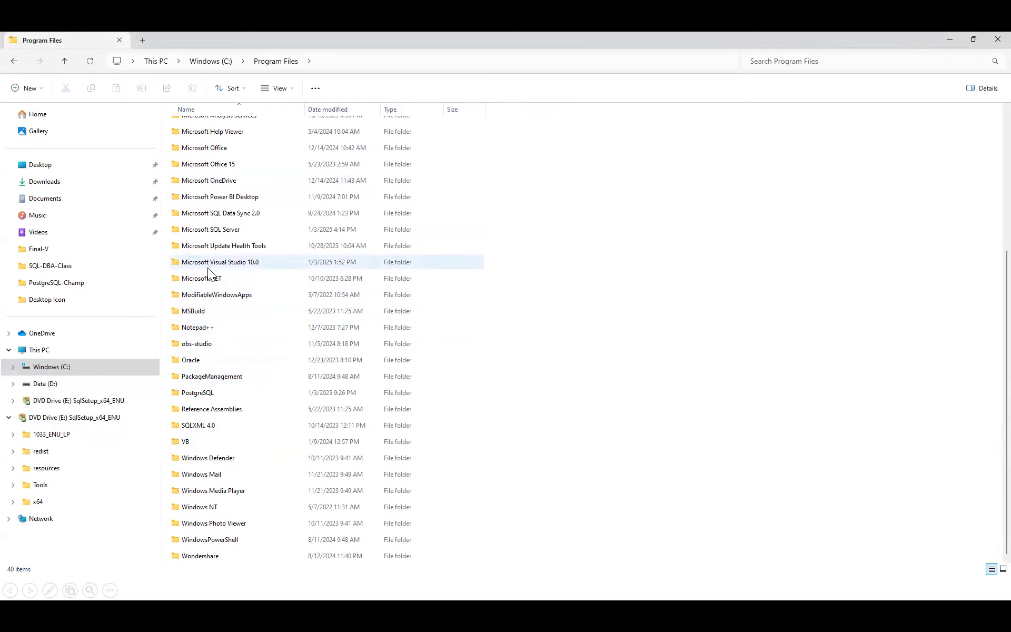
{"action": "left_click", "coordinate": [207, 294]}
{"action": "left_click", "coordinate": [195, 375]}
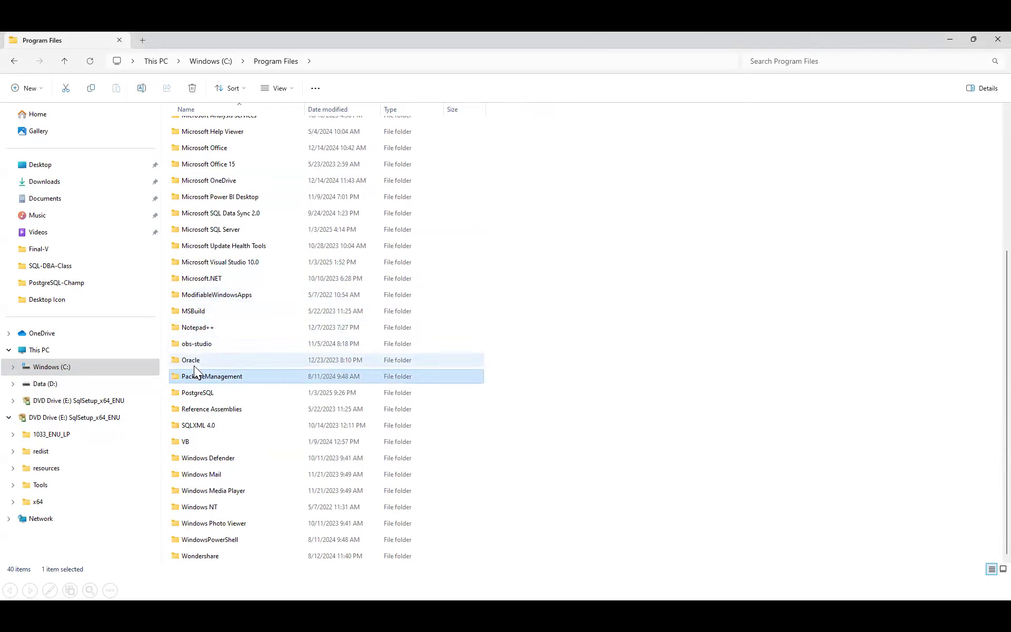
{"action": "double_click", "coordinate": [200, 393]}
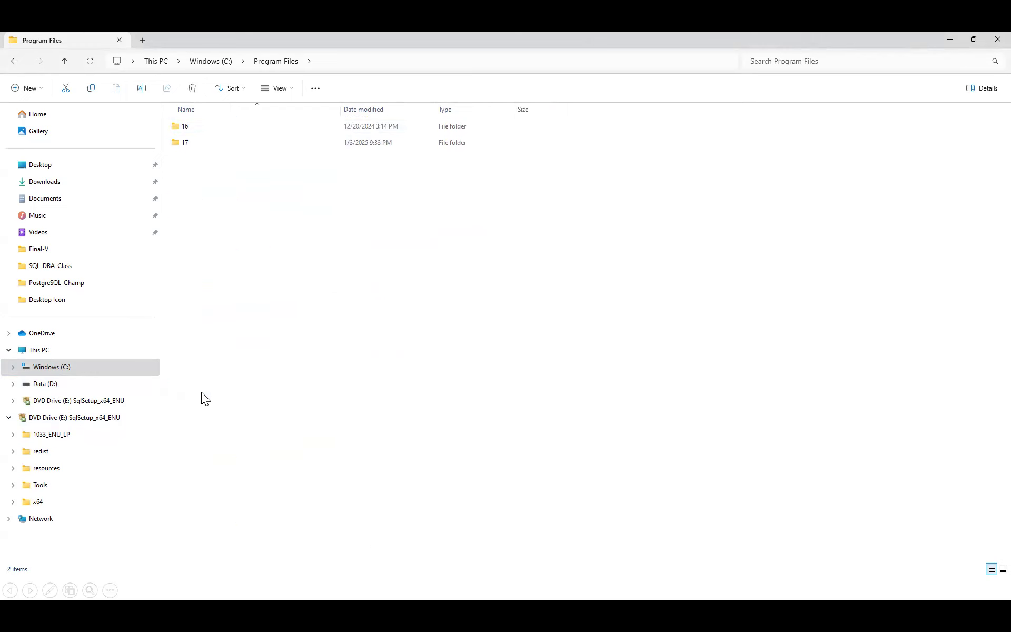
{"action": "double_click", "coordinate": [187, 130]}
{"action": "double_click", "coordinate": [192, 142]}
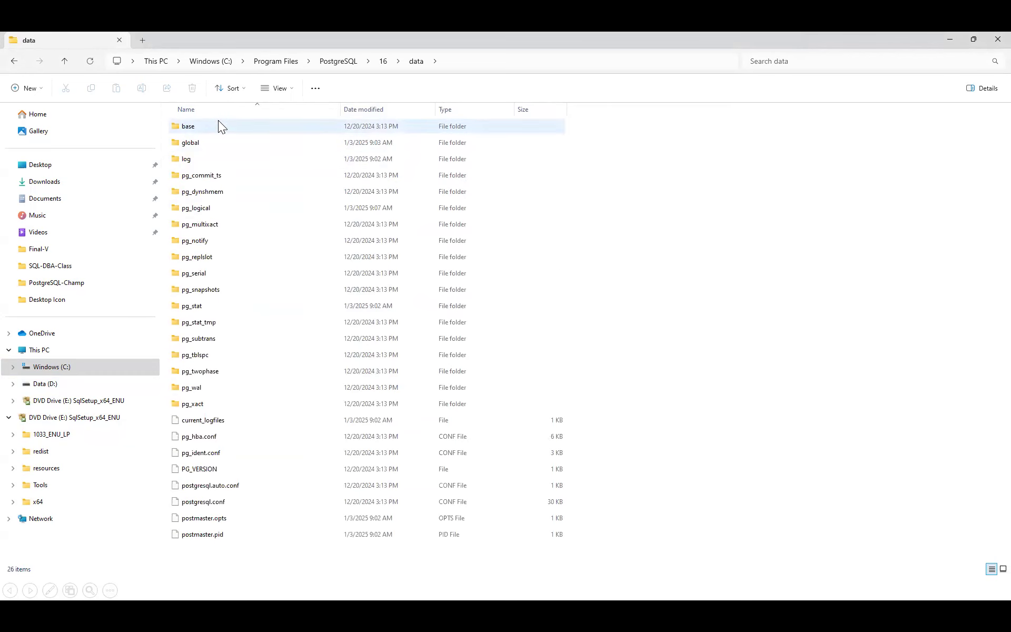
{"action": "left_click", "coordinate": [43, 388]}
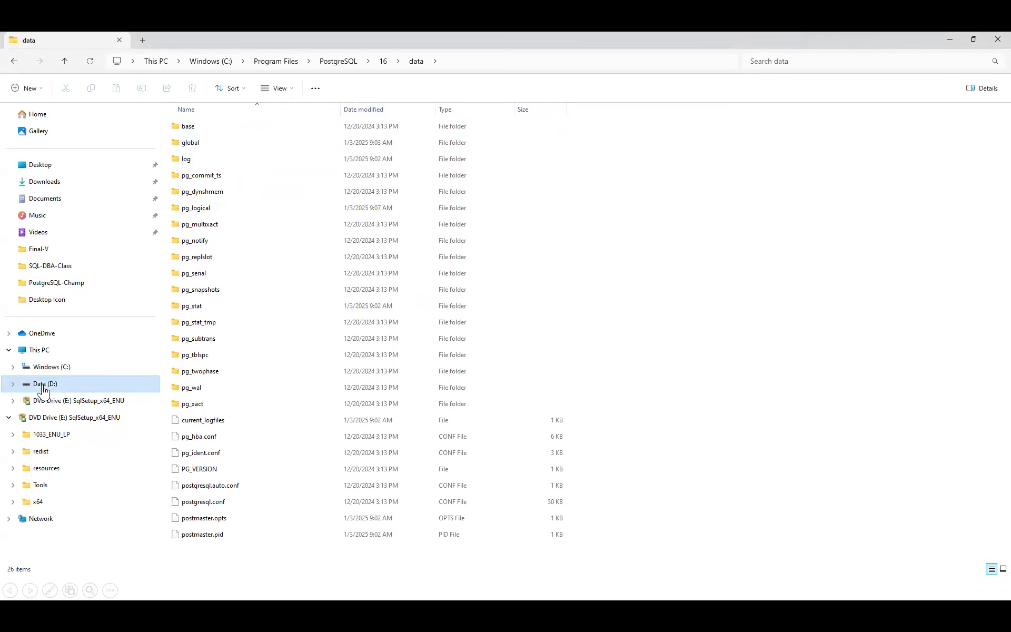
{"action": "double_click", "coordinate": [204, 178]}
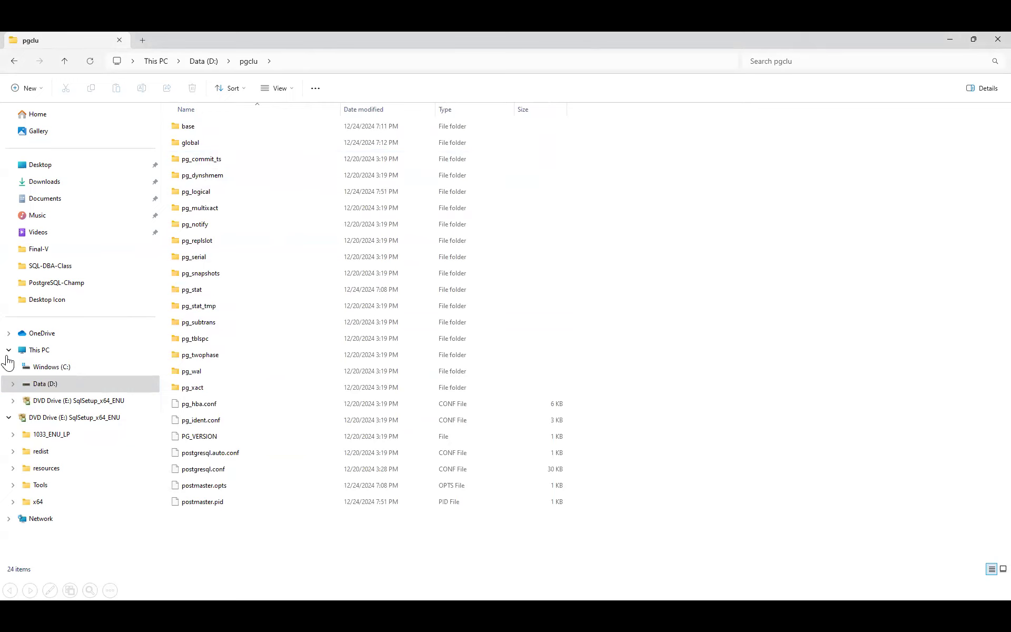
- Go back twice to the PostgreSQL 16 data folder, then up to C:\Program Files\PostgreSQL
{"action": "left_click", "coordinate": [14, 61]}
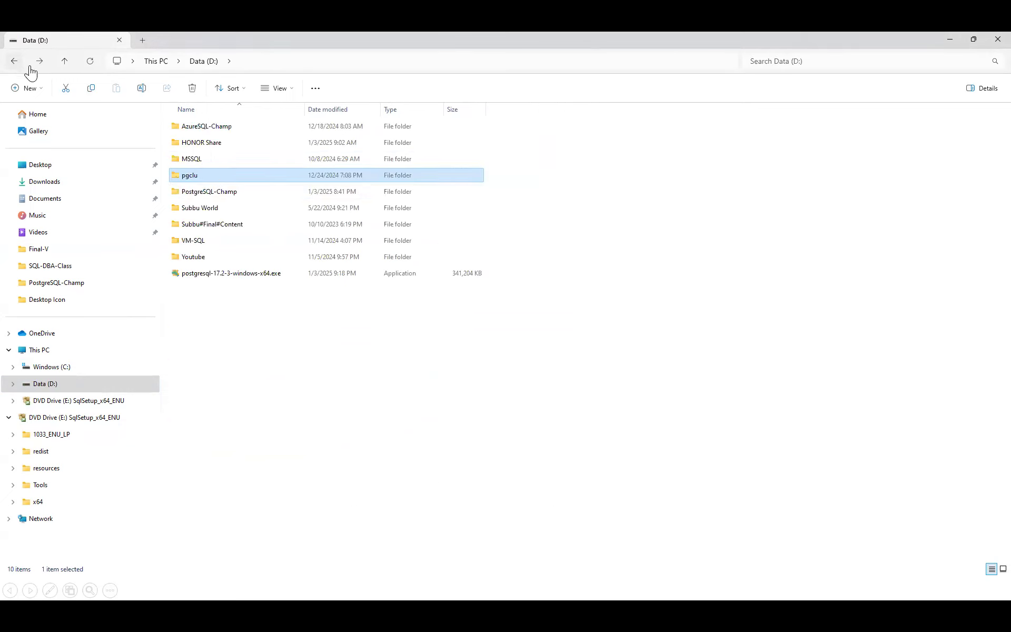
{"action": "left_click", "coordinate": [14, 65]}
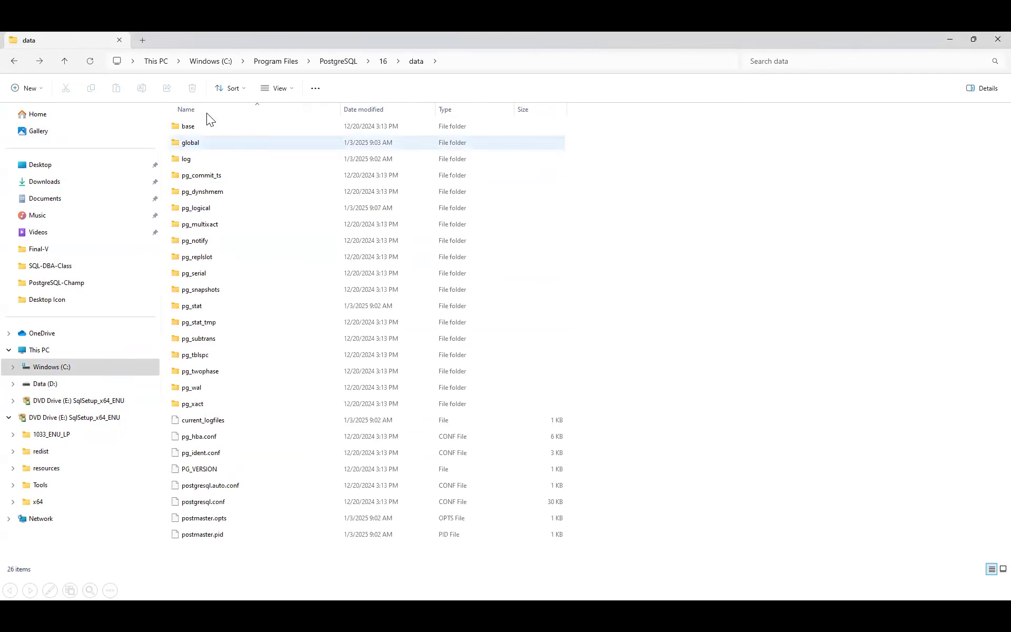
{"action": "left_click", "coordinate": [340, 62]}
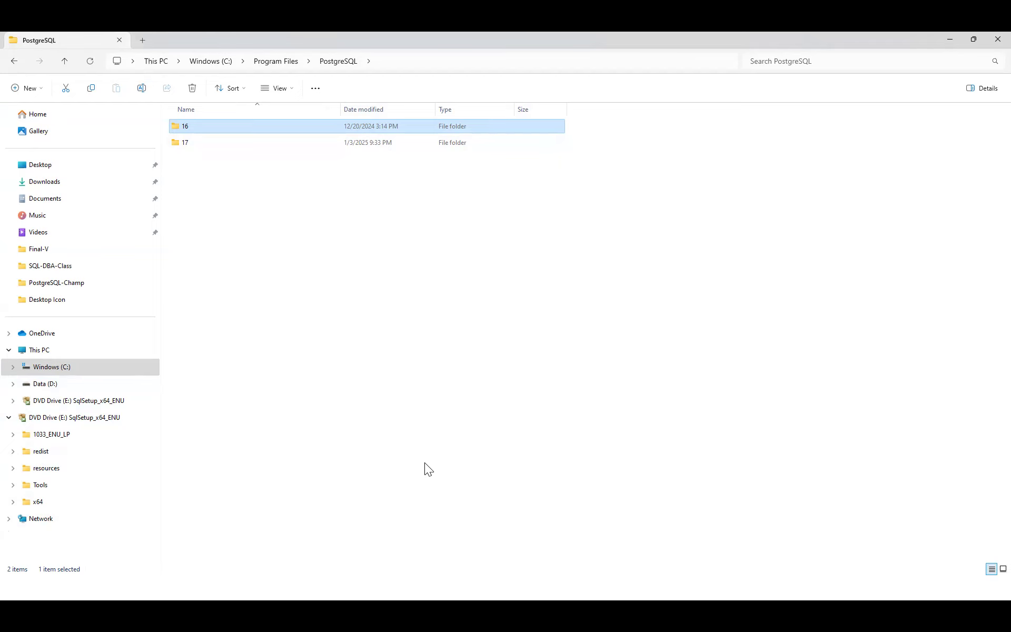
- Minimize File Explorer to reveal the setup wizard's Completing page and launch SSMS from the taskbar
{"action": "left_click", "coordinate": [951, 39]}
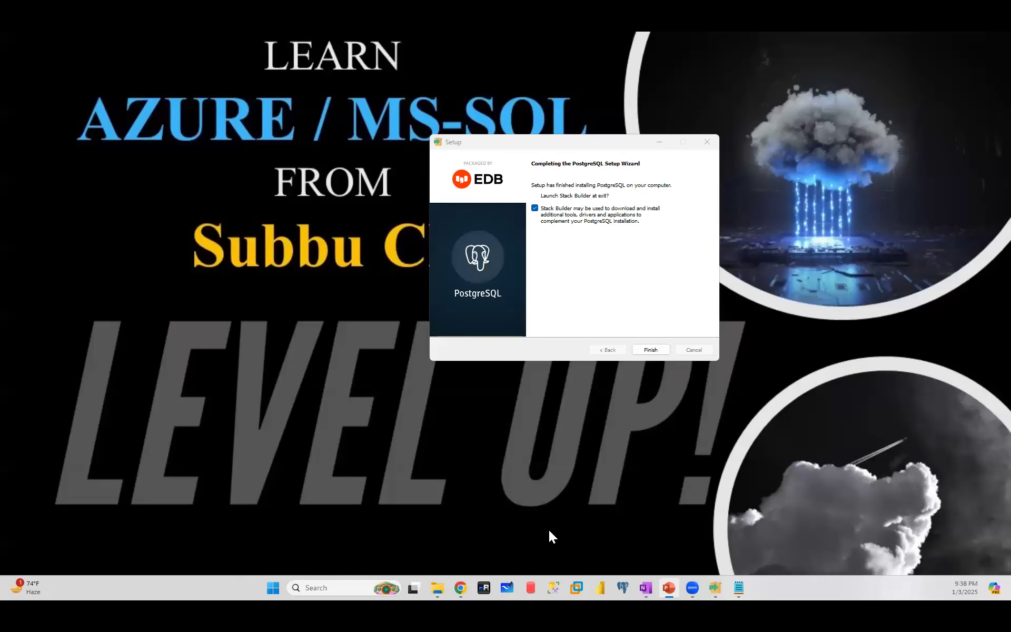
{"action": "left_click", "coordinate": [553, 588]}
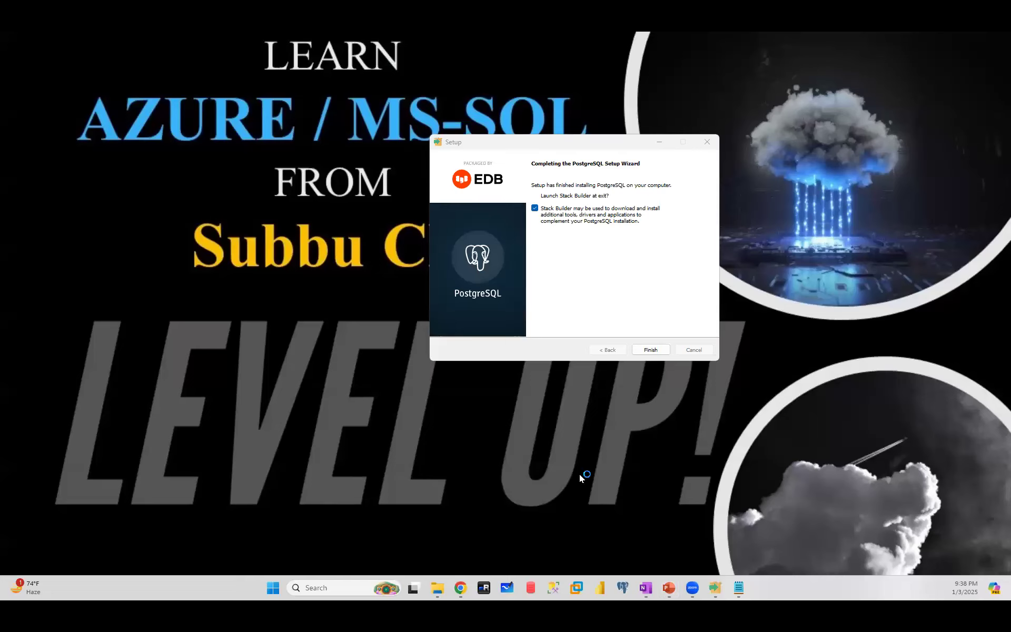
{"action": "left_click", "coordinate": [548, 588]}
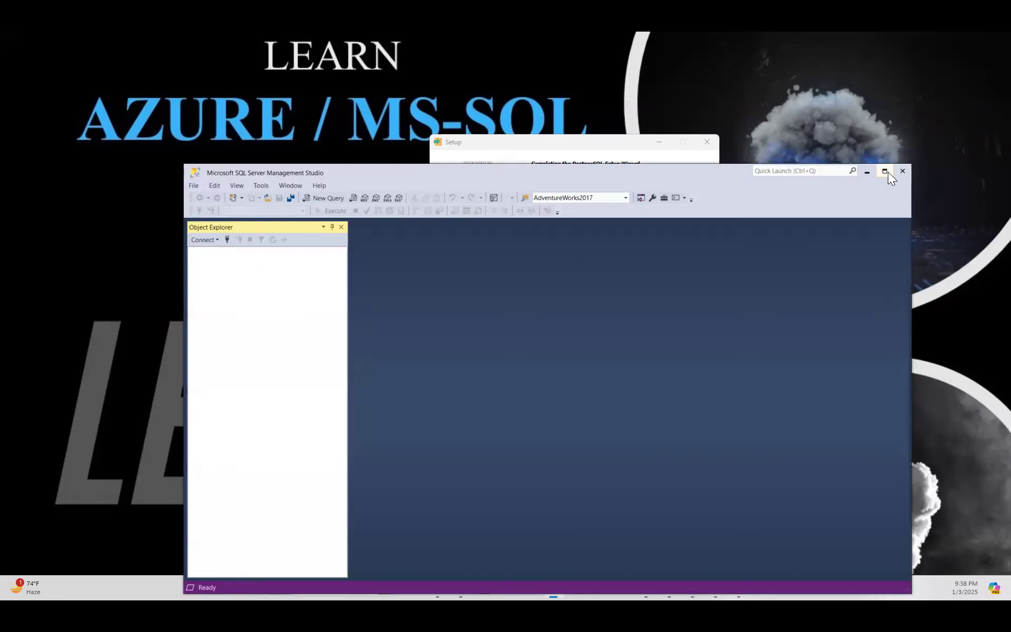
- Maximize SSMS and browse for more servers, expanding the local Database Engine list
{"action": "left_click", "coordinate": [886, 173]}
{"action": "left_click", "coordinate": [42, 106]}
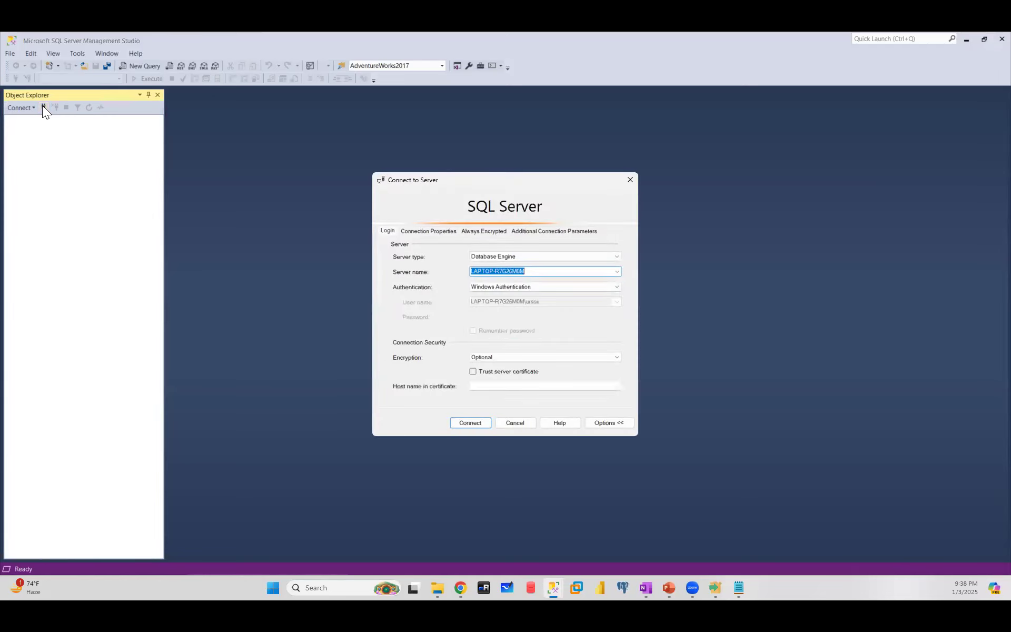
{"action": "left_click", "coordinate": [619, 275]}
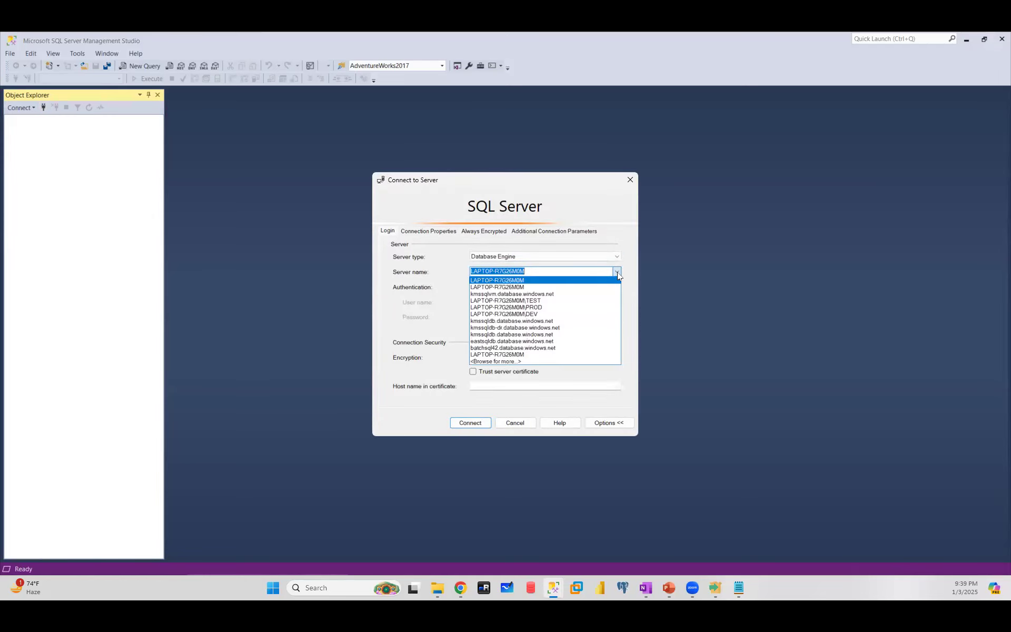
{"action": "left_click", "coordinate": [512, 363]}
{"action": "left_click", "coordinate": [420, 256]}
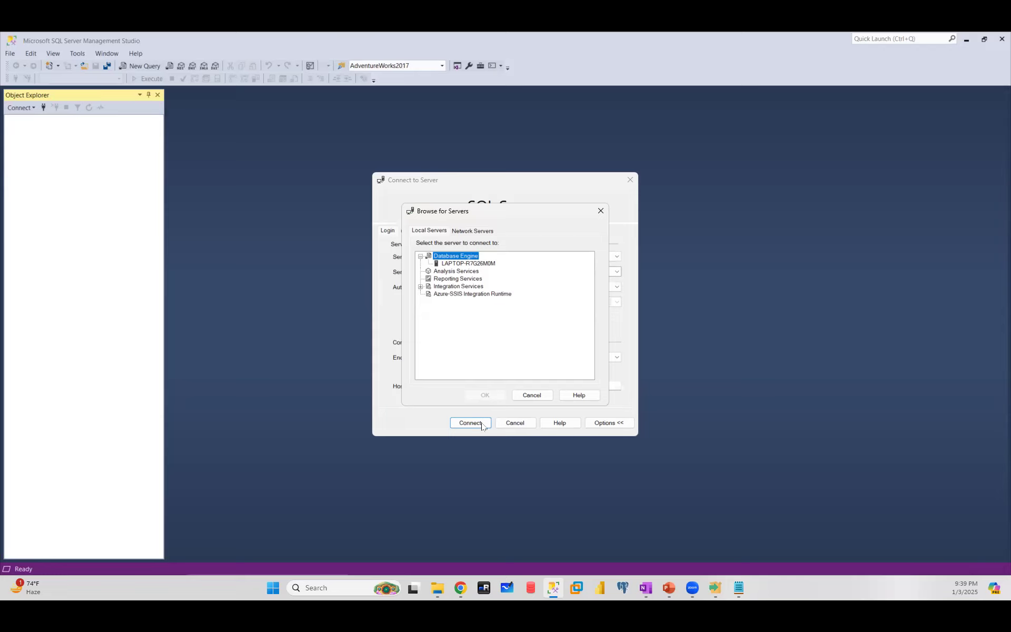
- Cancel the server browser and Connect dialogs, close SSMS, and bring pgAdmin forward
{"action": "left_click", "coordinate": [532, 395]}
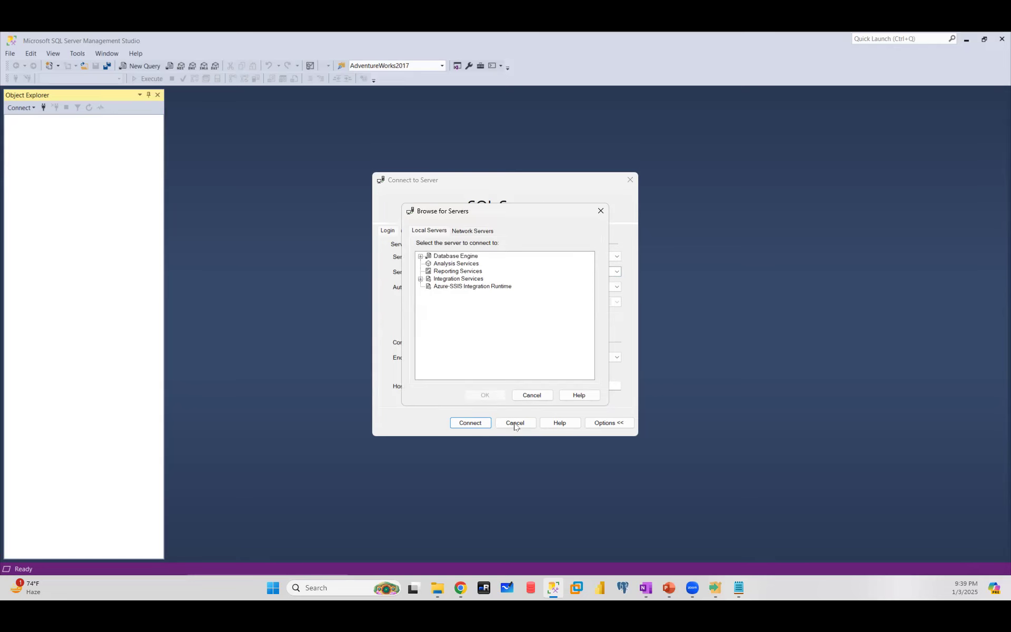
{"action": "left_click", "coordinate": [532, 395]}
{"action": "left_click", "coordinate": [514, 424]}
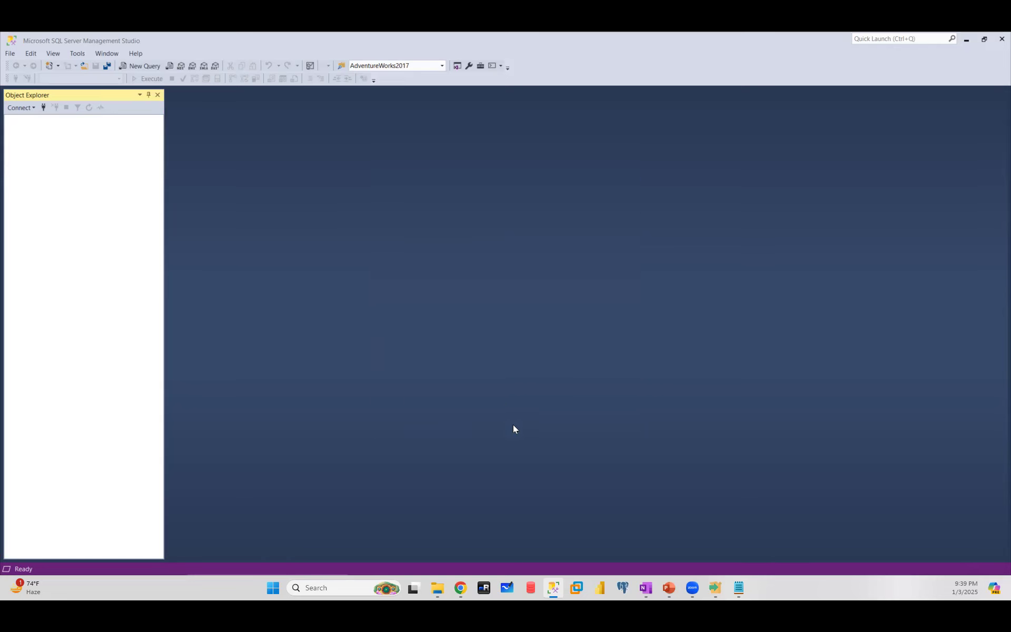
{"action": "left_click", "coordinate": [999, 40]}
{"action": "left_click", "coordinate": [621, 588]}
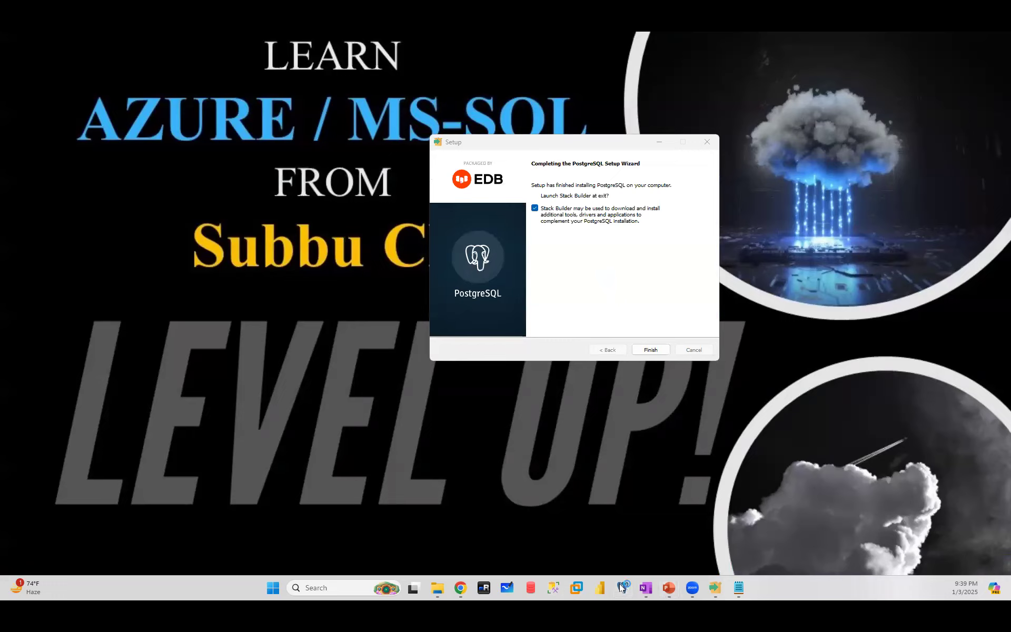
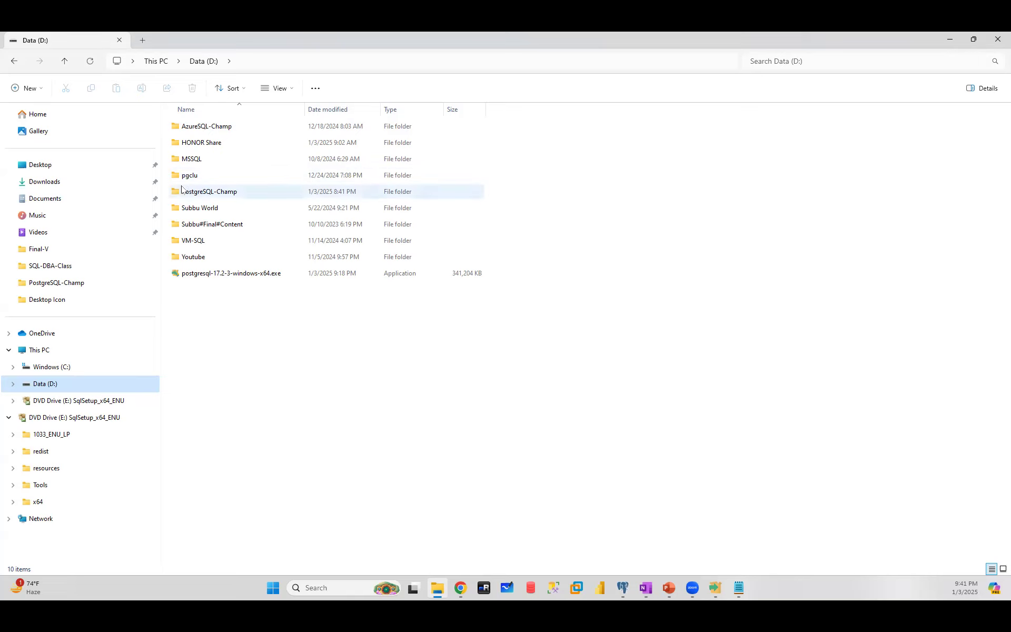
- Restore the Data (D:) window and open Program Files on the C: drive
{"action": "left_click", "coordinate": [950, 40]}
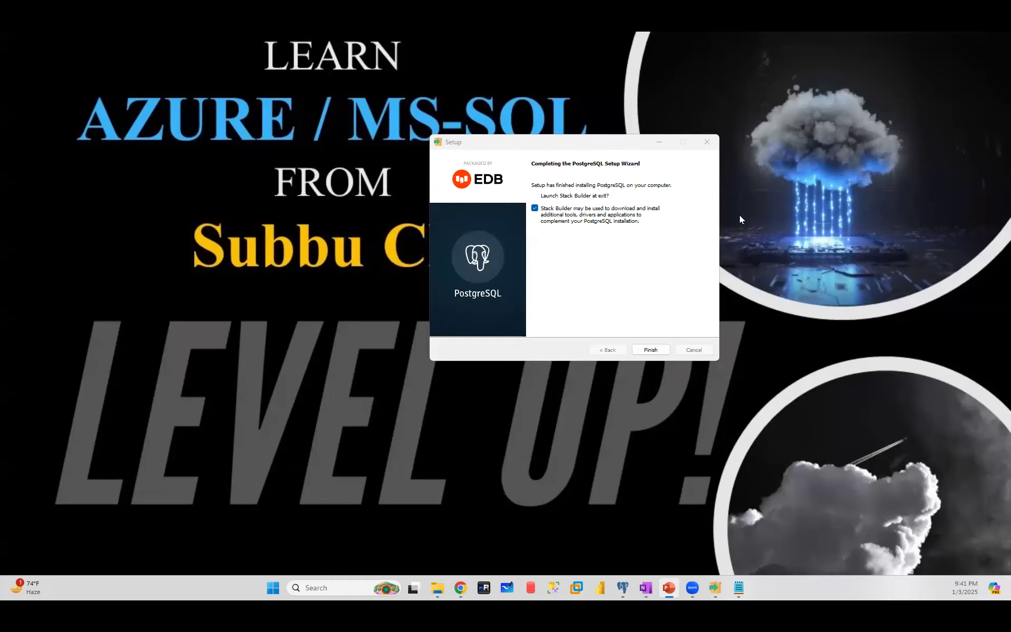
{"action": "left_click", "coordinate": [438, 588]}
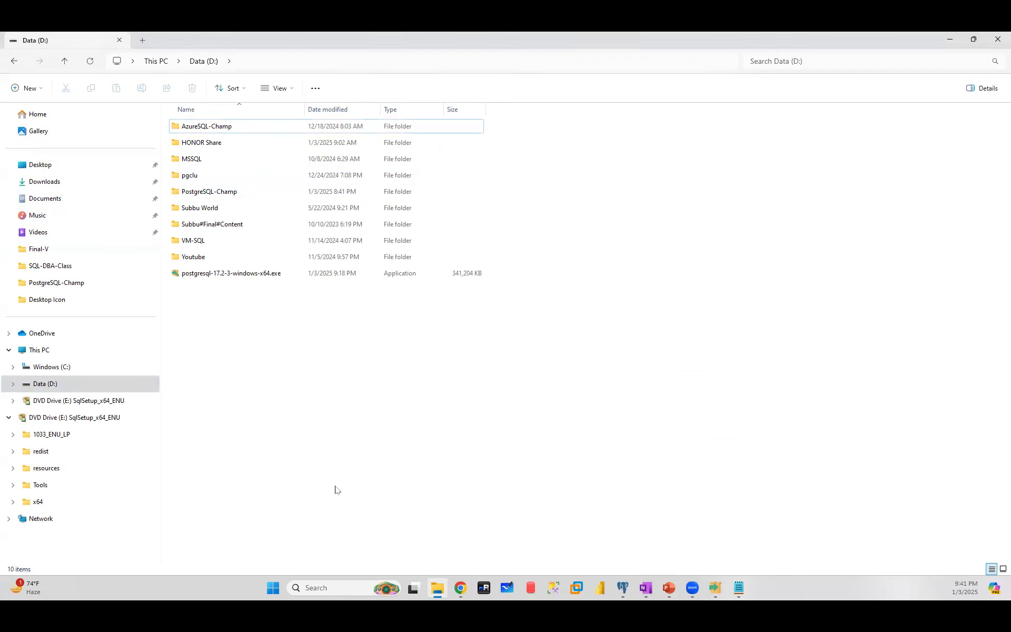
{"action": "left_click", "coordinate": [52, 366]}
{"action": "left_click", "coordinate": [208, 207]}
{"action": "double_click", "coordinate": [208, 207]}
{"action": "scroll", "coordinate": [214, 421], "scroll_direction": "down", "scroll_amount": 2}
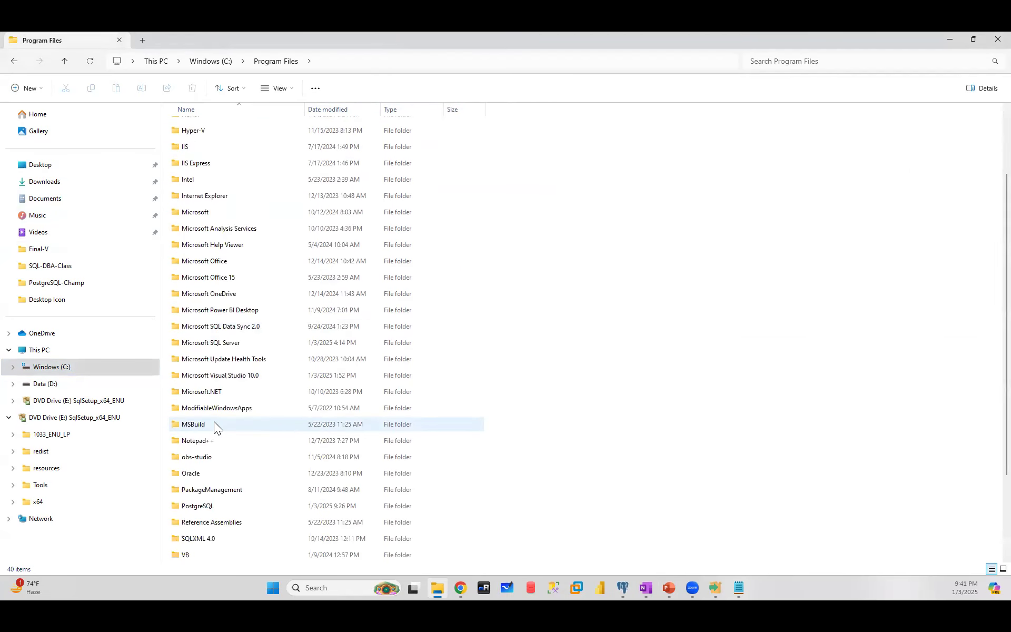
- Open PostgreSQL > 17 > data and select postgresql.conf
{"action": "double_click", "coordinate": [206, 506]}
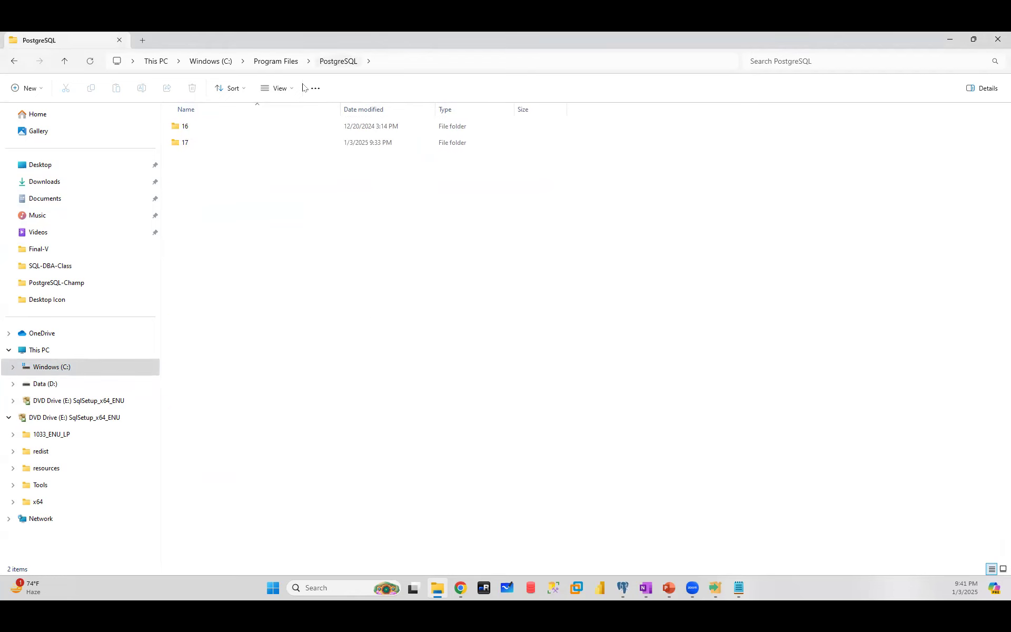
{"action": "left_click", "coordinate": [187, 147]}
{"action": "double_click", "coordinate": [188, 145]}
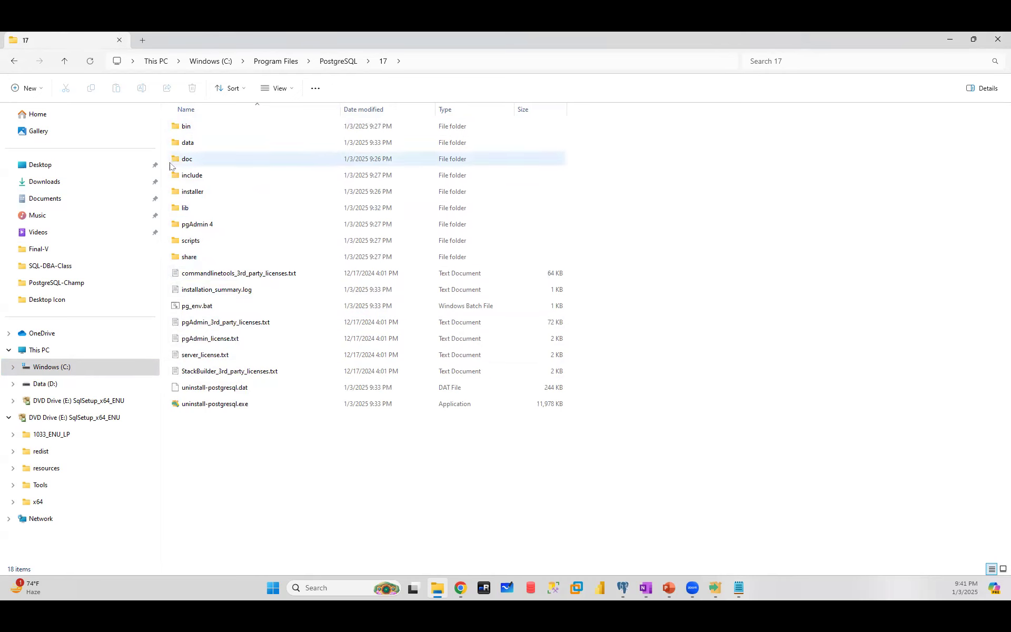
{"action": "double_click", "coordinate": [190, 145]}
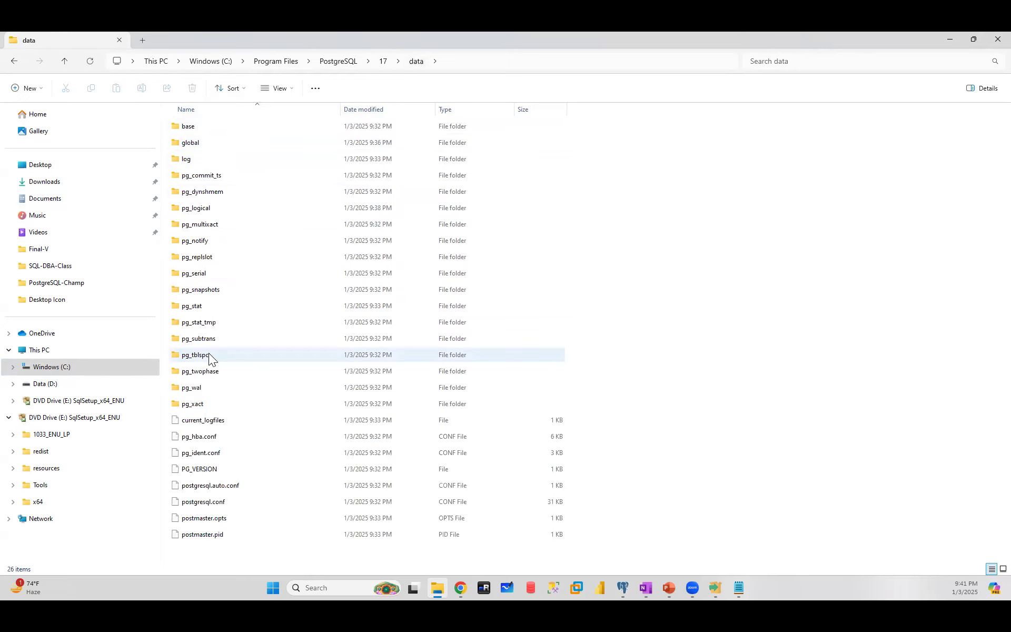
{"action": "left_click", "coordinate": [207, 503]}
- Open postgresql.conf in Notepad, highlight the port value 5433, then minimize Notepad
{"action": "right_click", "coordinate": [206, 503]}
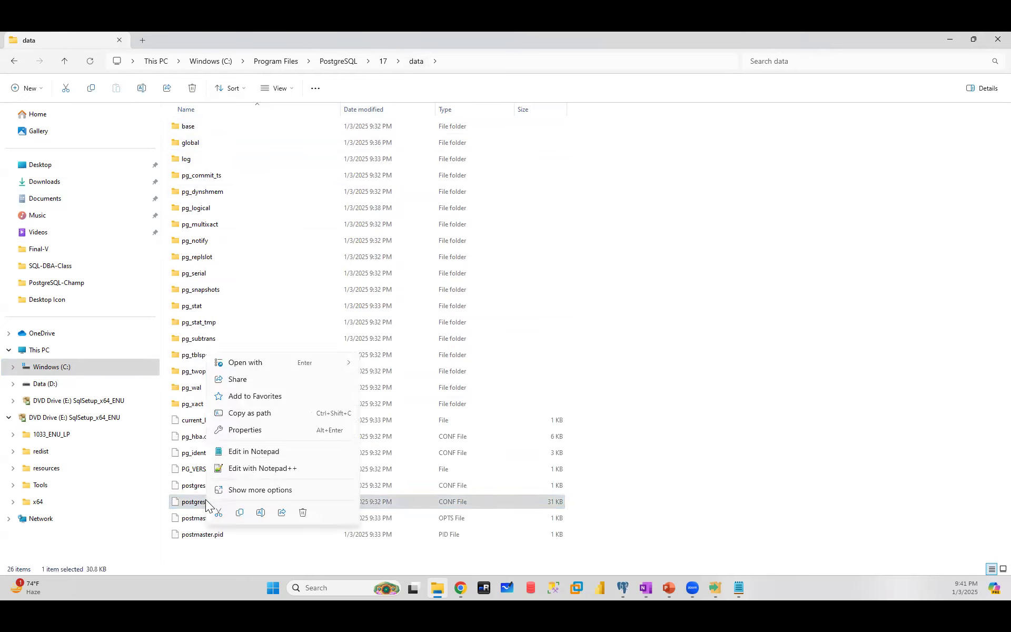
{"action": "mouse_move", "coordinate": [272, 363]}
{"action": "left_click", "coordinate": [409, 368]}
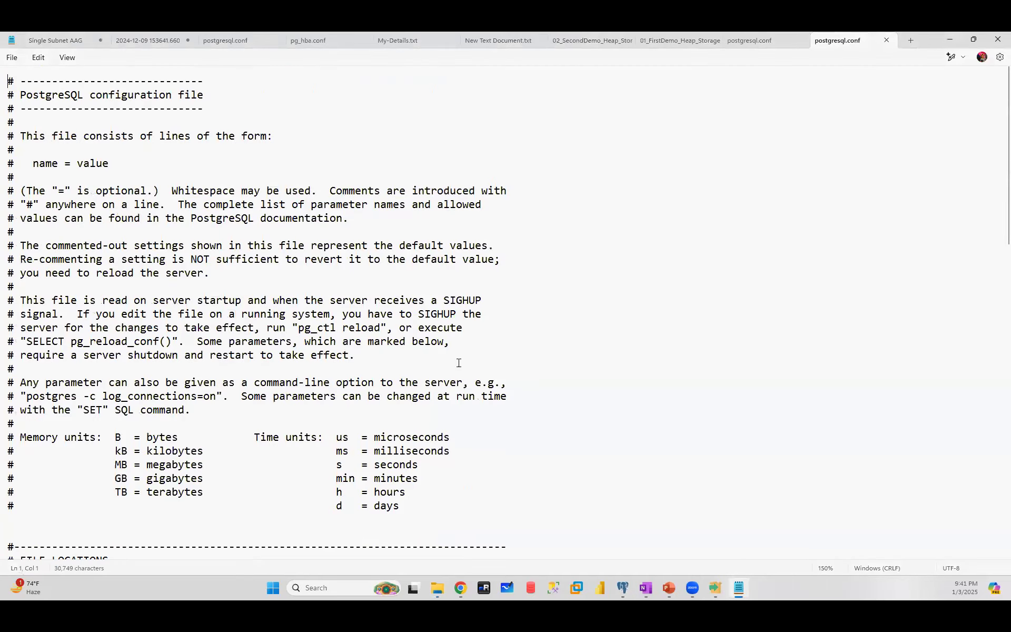
{"action": "scroll", "coordinate": [339, 340], "scroll_direction": "down", "scroll_amount": 12}
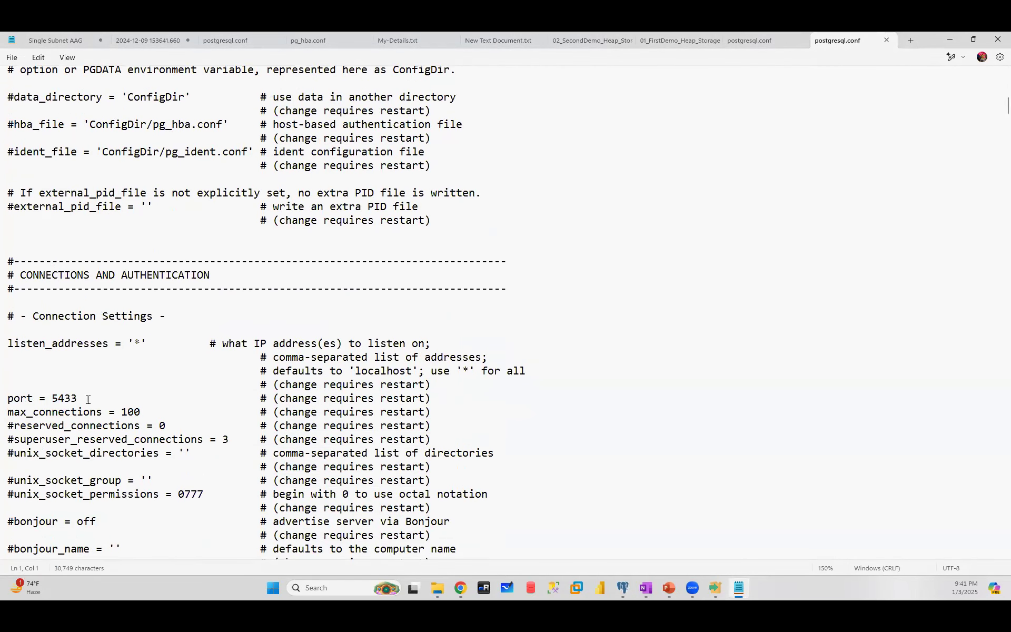
{"action": "left_click_drag", "start_coordinate": [52, 398], "coordinate": [79, 403]}
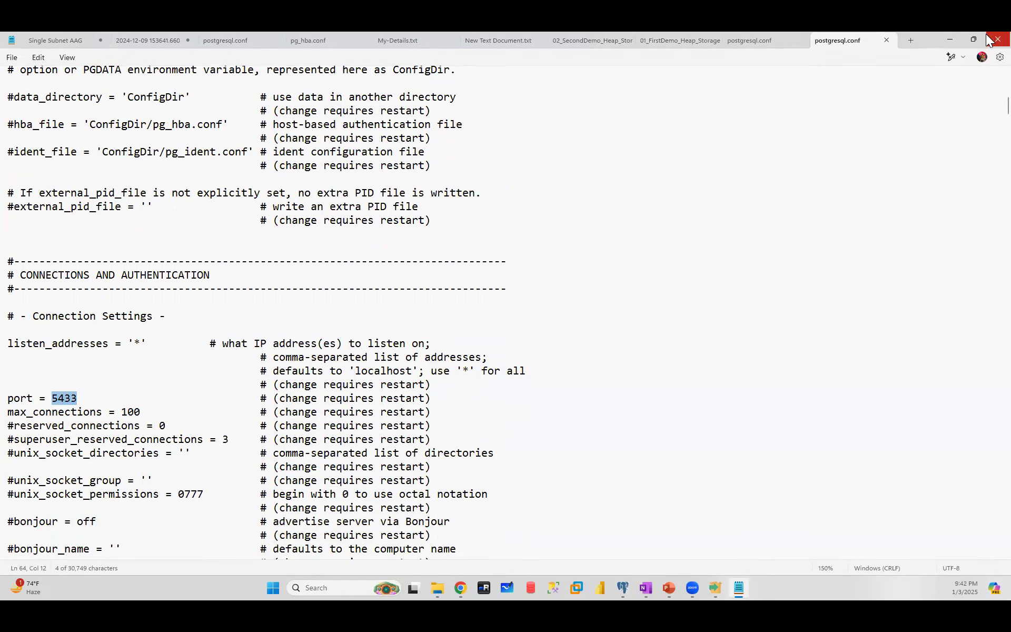
{"action": "left_click", "coordinate": [950, 38]}
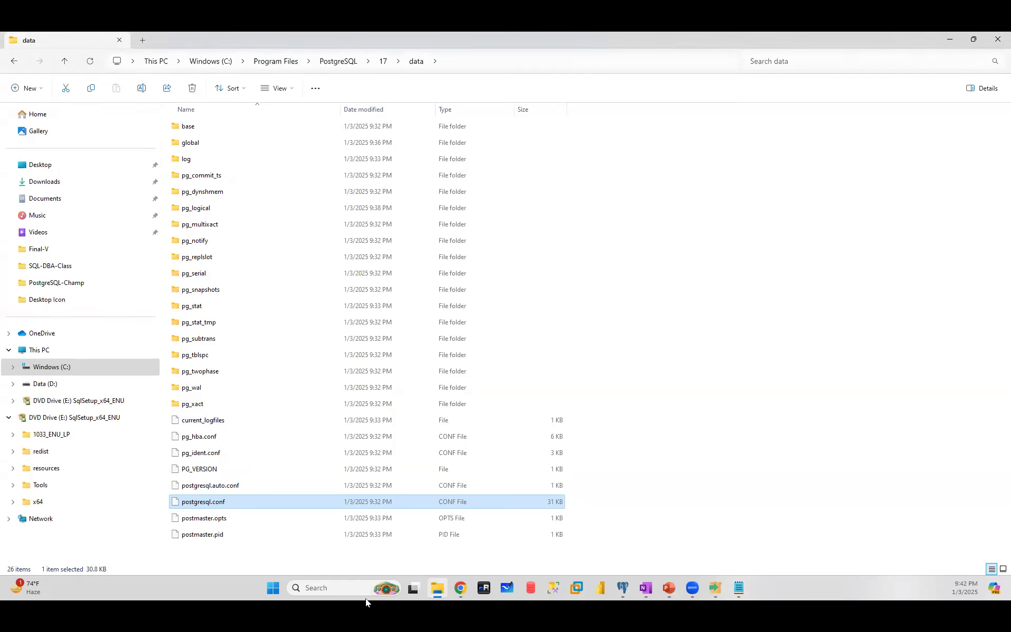
- Launch pgAdmin 4 via a 'pg' search, maximize then minimize it, and return to the setup wizard
{"action": "left_click", "coordinate": [337, 589]}
{"action": "type", "text": "pg"}
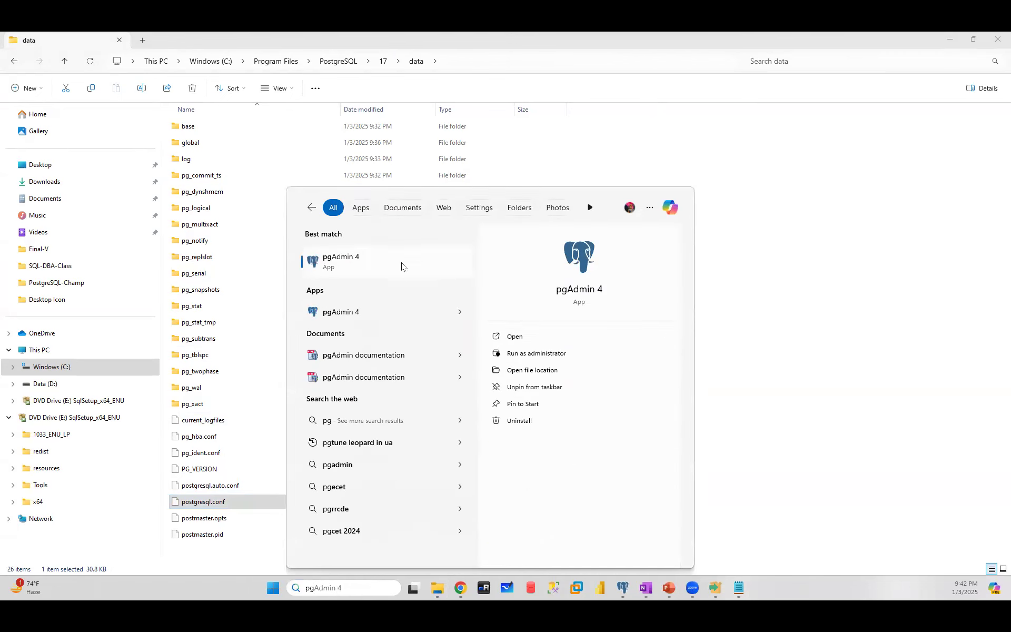
{"action": "left_click", "coordinate": [623, 589]}
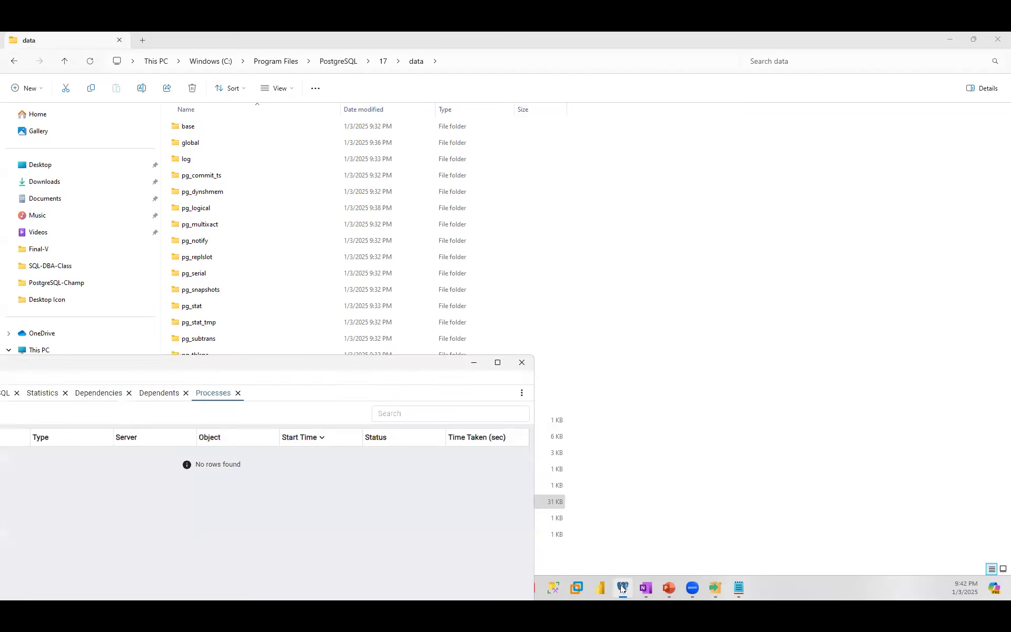
{"action": "left_click", "coordinate": [498, 363]}
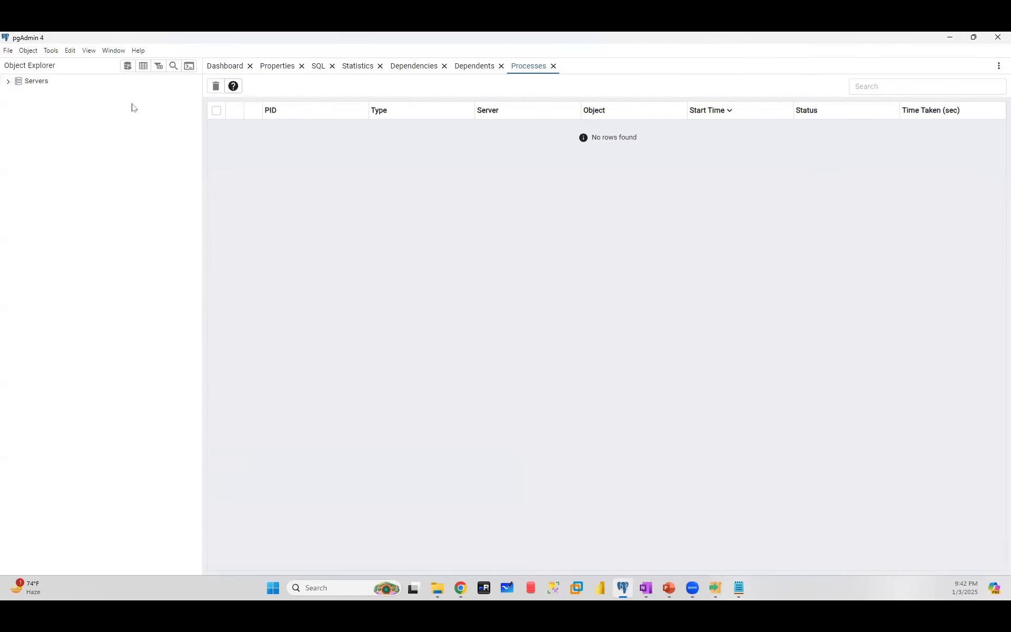
{"action": "left_click", "coordinate": [951, 38]}
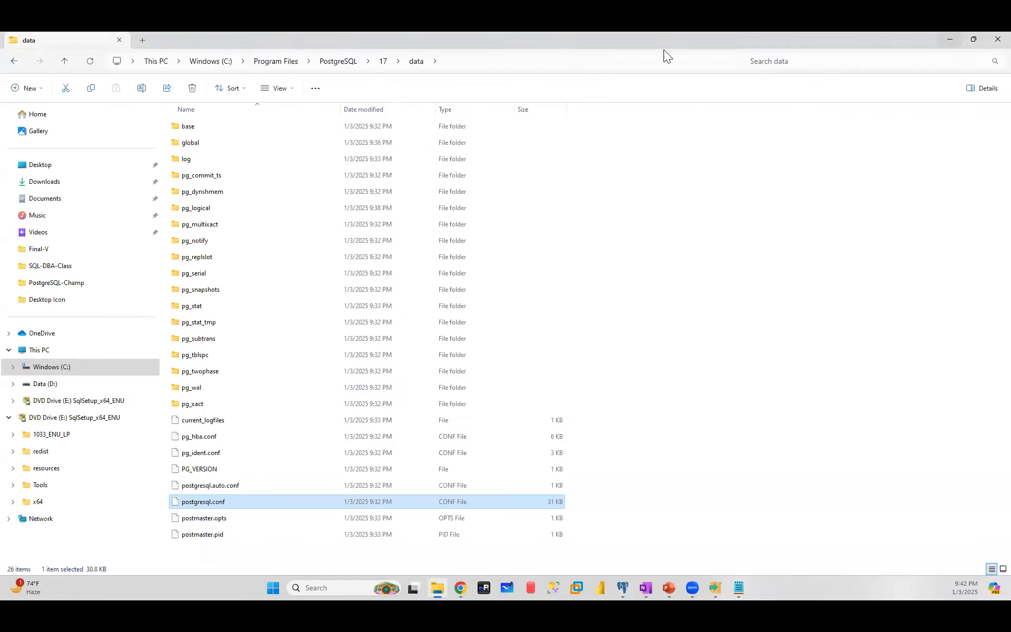
{"action": "left_click", "coordinate": [715, 586]}
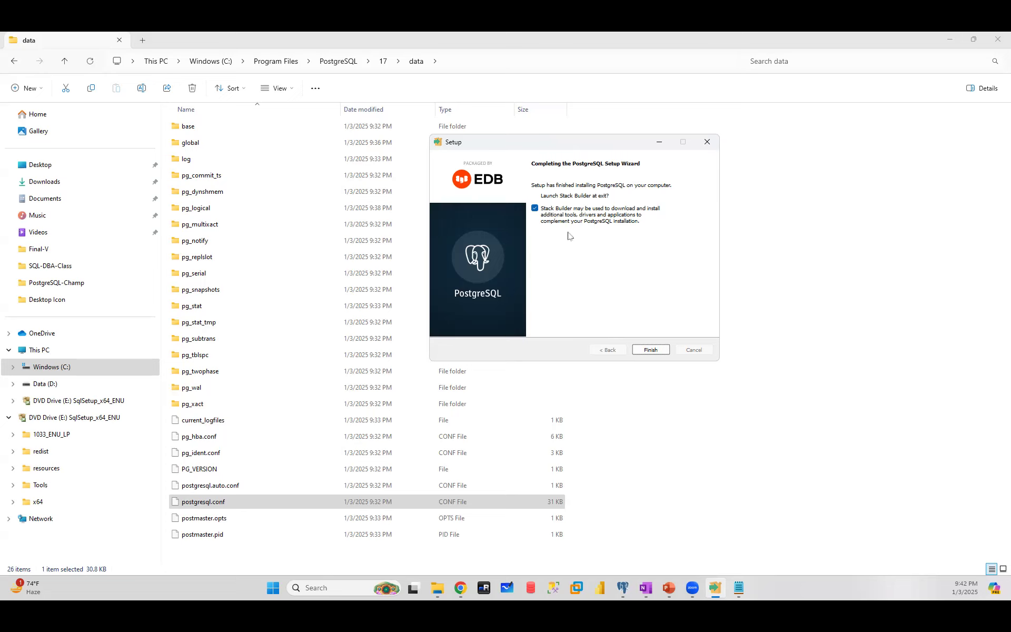
- Finish setup with Stack Builder launching, choose PostgreSQL 16 (x64) on port 5432, and advance
{"action": "left_click", "coordinate": [535, 209]}
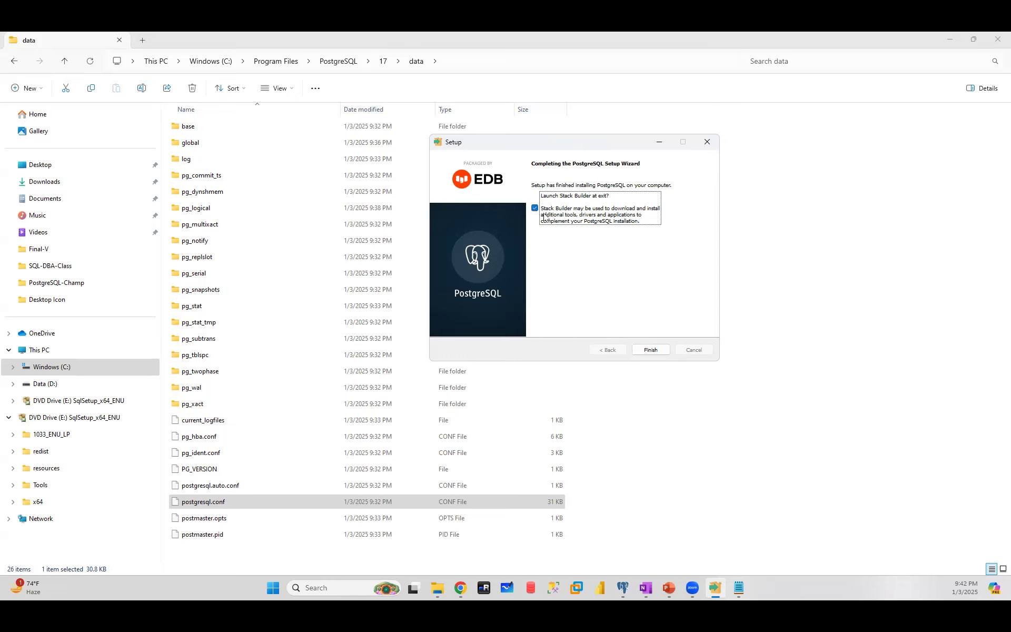
{"action": "left_click", "coordinate": [657, 351]}
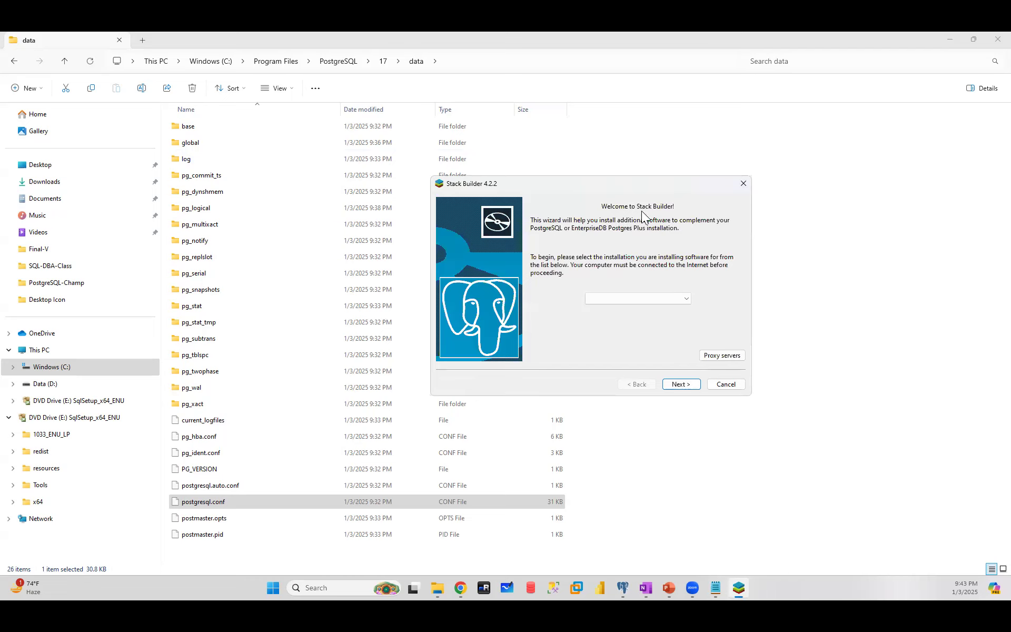
{"action": "left_click", "coordinate": [687, 298]}
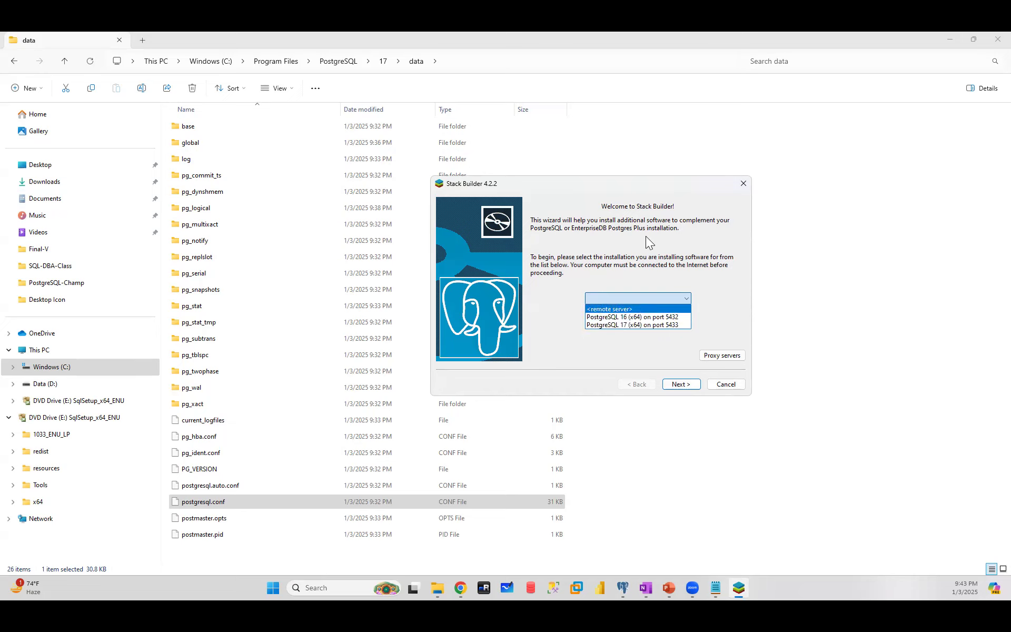
{"action": "left_click", "coordinate": [639, 316]}
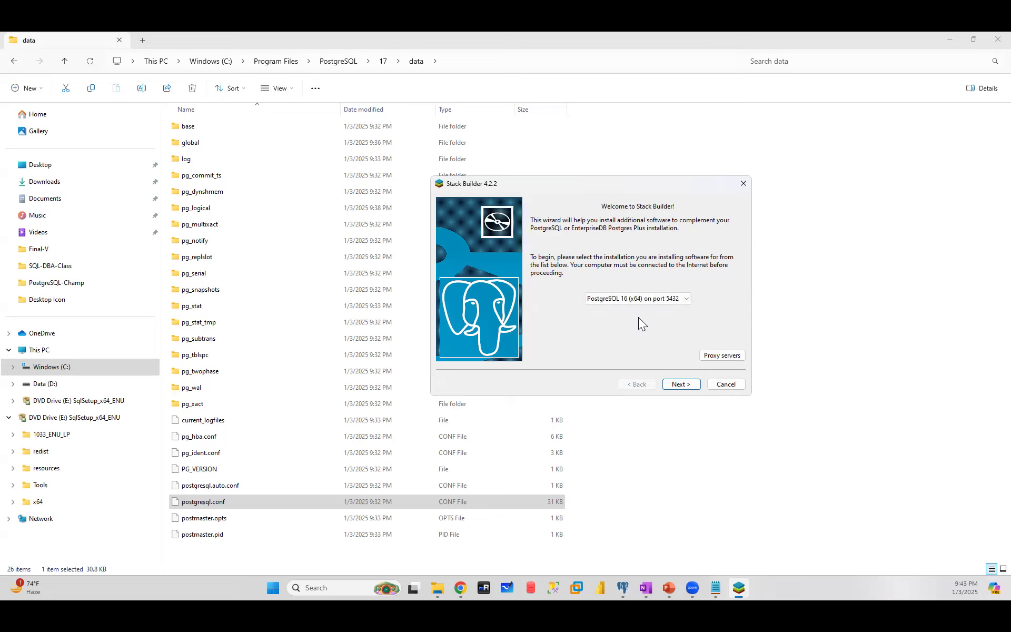
{"action": "left_click", "coordinate": [685, 385]}
{"action": "left_click", "coordinate": [685, 385]}
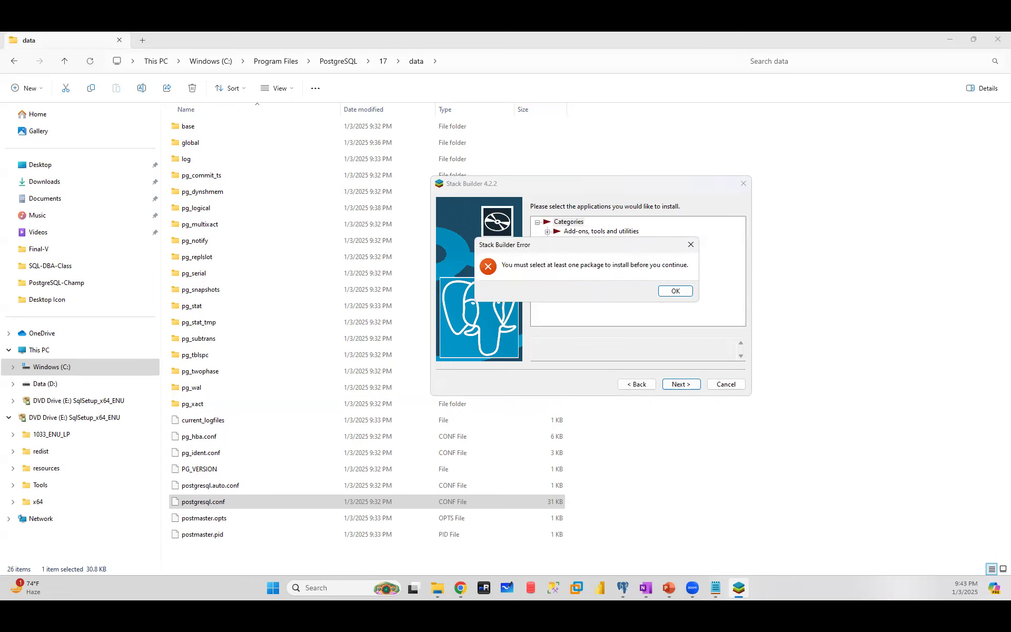
- Dismiss the error and expand the Add-ons, Database Drivers, Database Server, Registration-required and EnterpriseDB Tools categories
{"action": "left_click", "coordinate": [677, 292]}
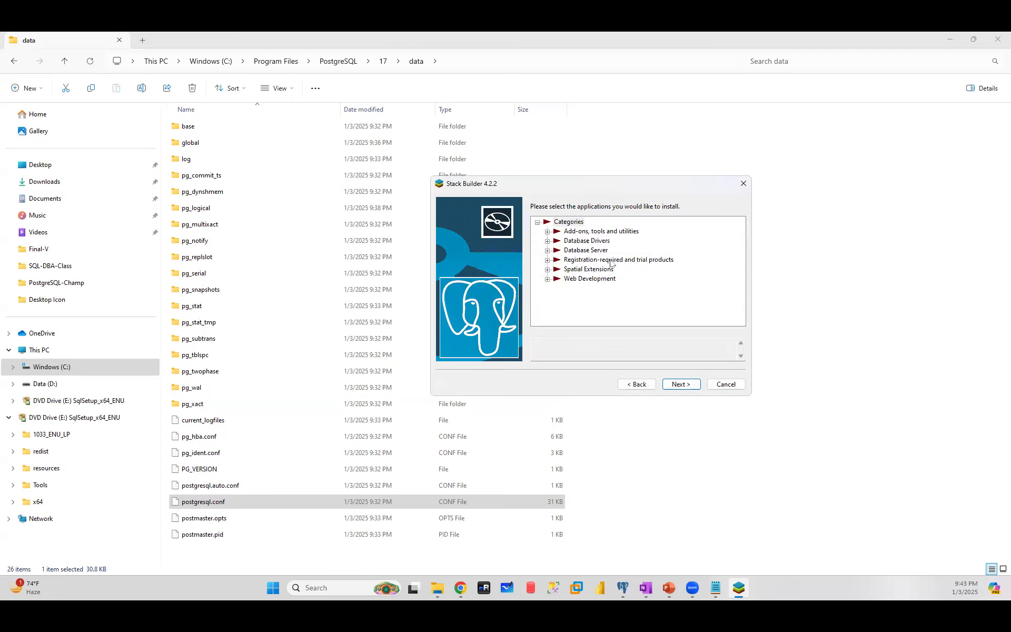
{"action": "left_click", "coordinate": [548, 232]}
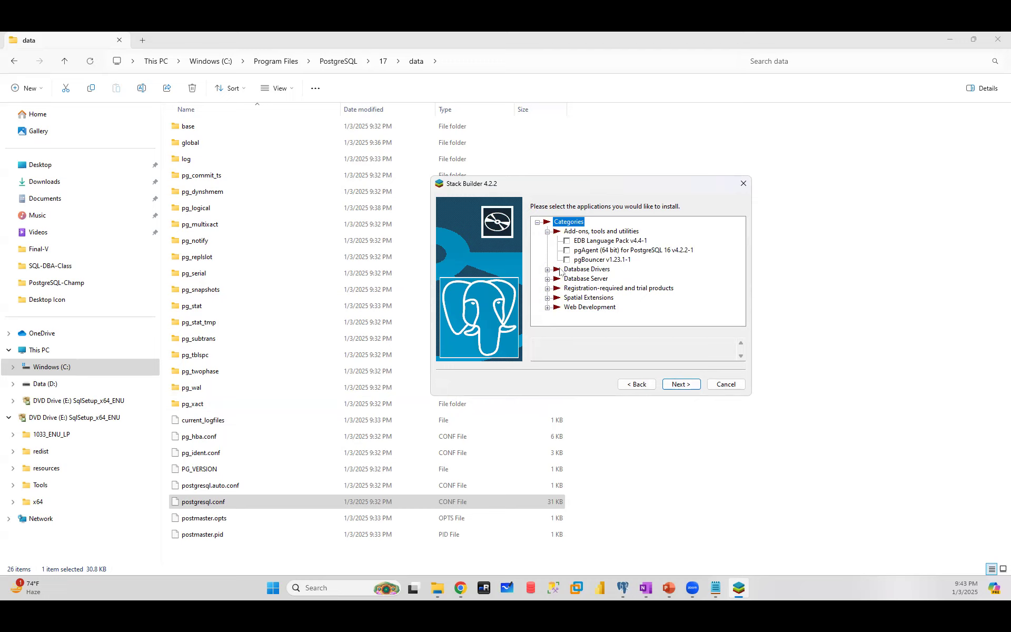
{"action": "left_click", "coordinate": [547, 269]}
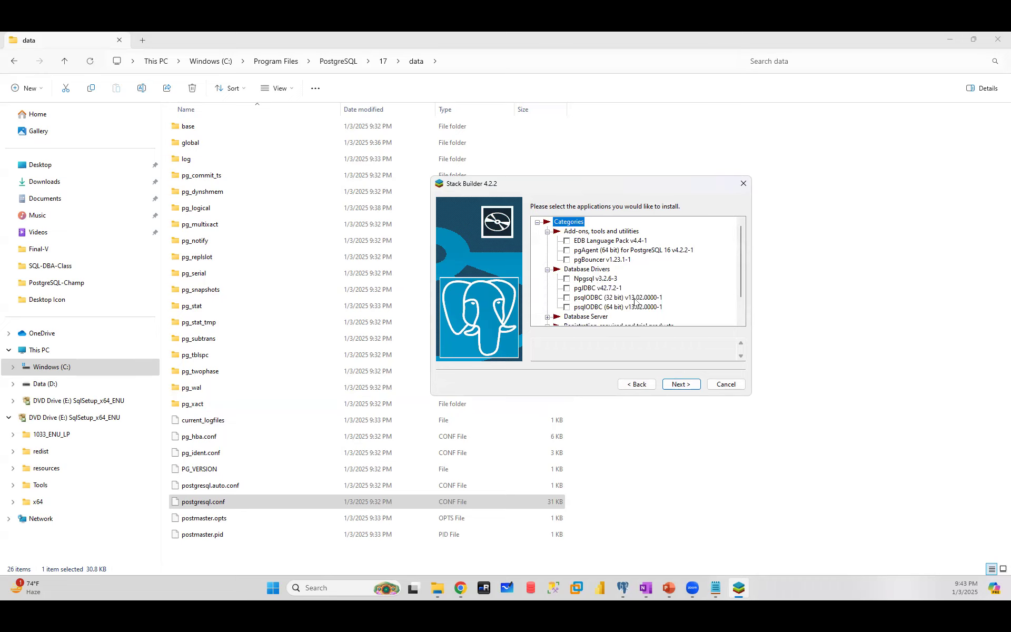
{"action": "scroll", "coordinate": [635, 301], "scroll_direction": "down", "scroll_amount": 1}
{"action": "left_click", "coordinate": [548, 288]}
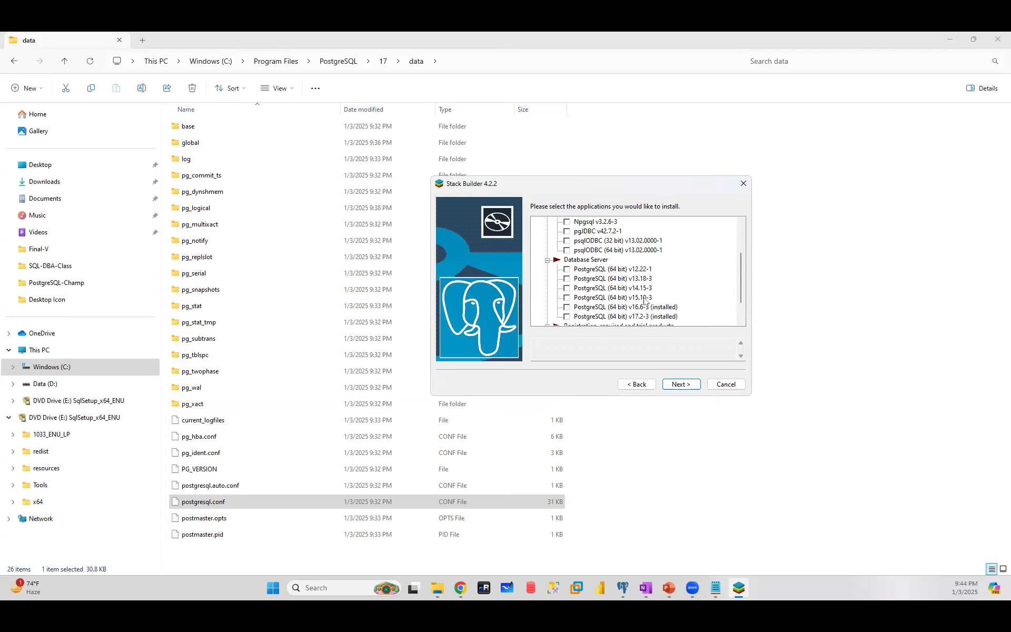
{"action": "scroll", "coordinate": [640, 292], "scroll_direction": "down", "scroll_amount": 1}
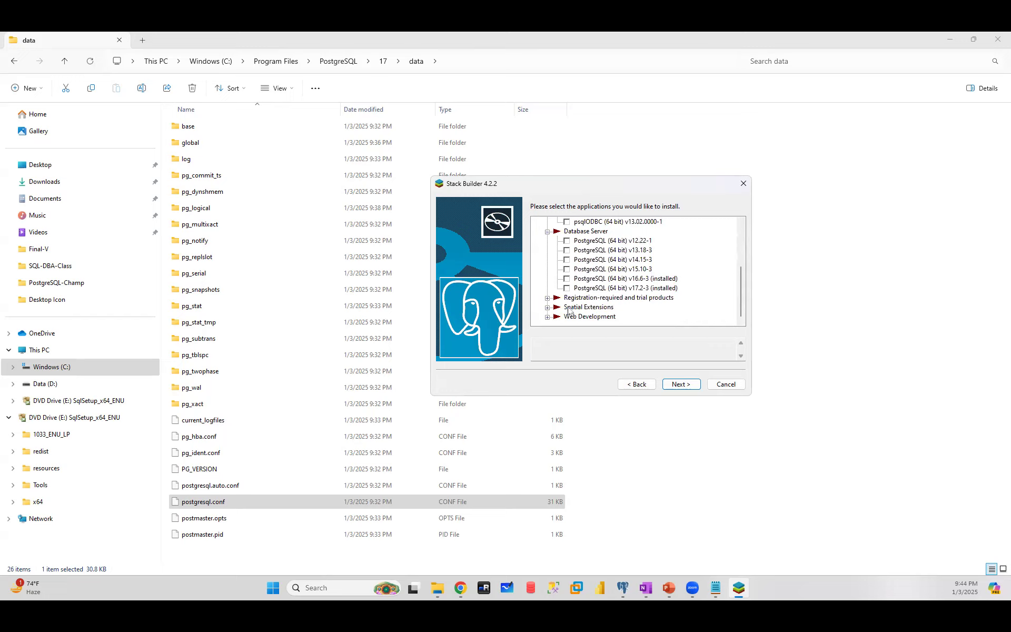
{"action": "left_click", "coordinate": [548, 298]}
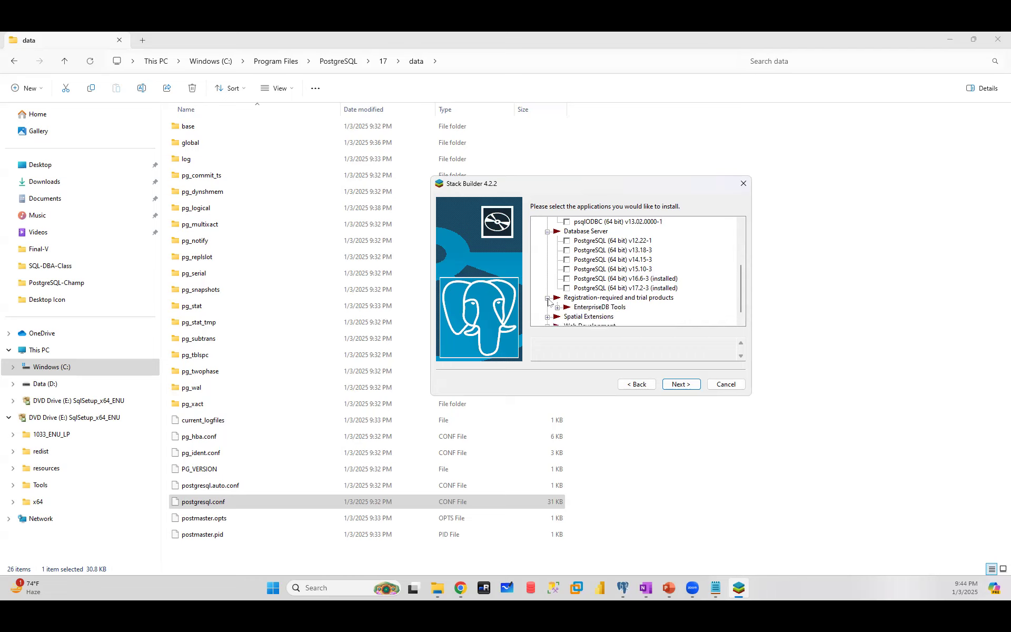
{"action": "left_click", "coordinate": [558, 308]}
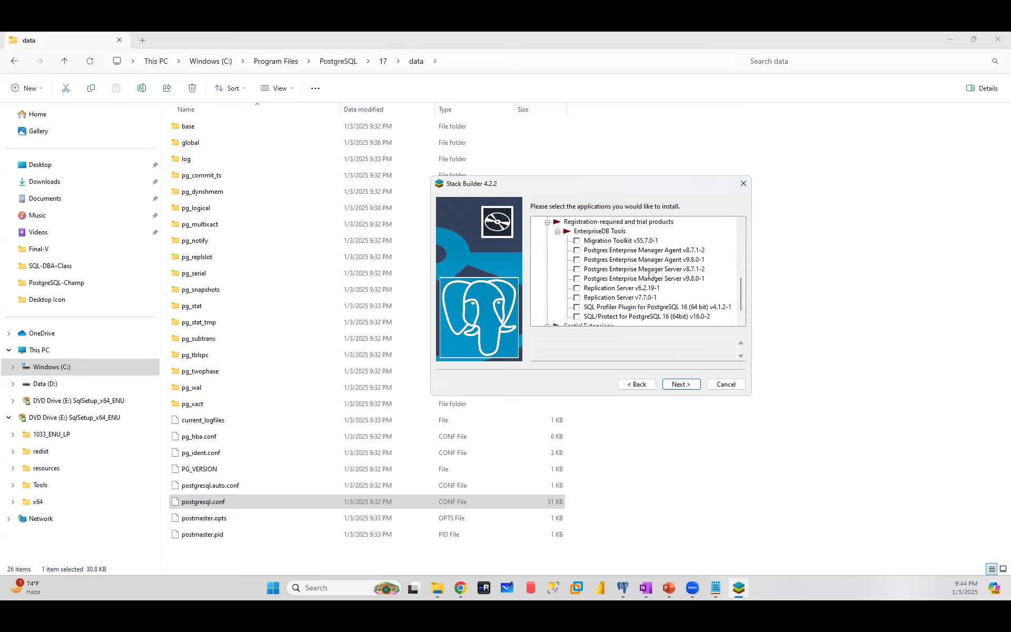
- Scroll through the expanded package list, then cancel and confirm exiting Stack Builder
{"action": "scroll", "coordinate": [650, 274], "scroll_direction": "down", "scroll_amount": 1}
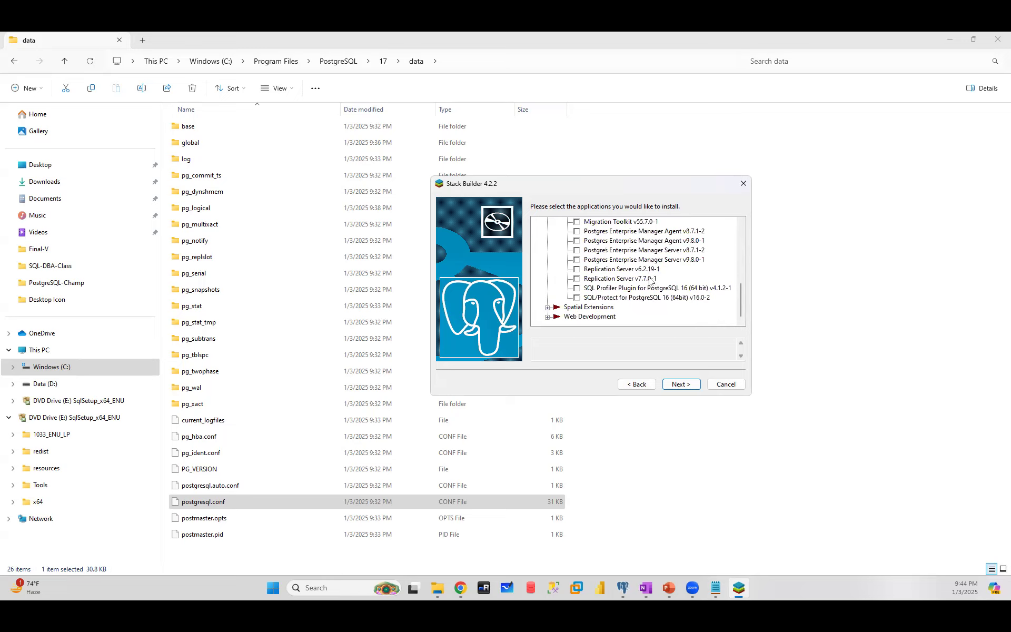
{"action": "scroll", "coordinate": [649, 293], "scroll_direction": "up", "scroll_amount": 6}
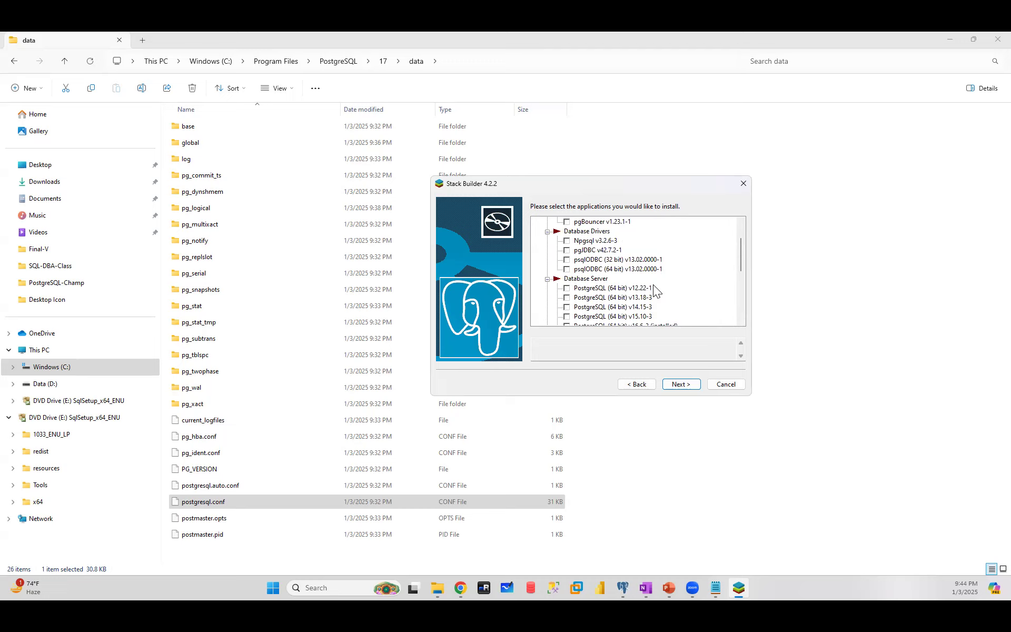
{"action": "scroll", "coordinate": [629, 261], "scroll_direction": "up", "scroll_amount": 2}
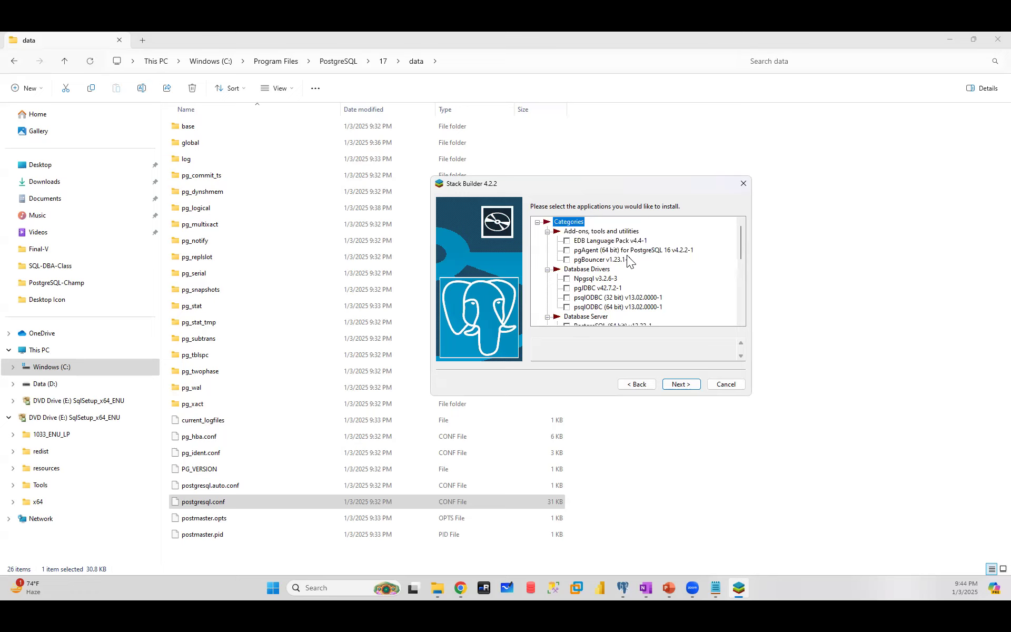
{"action": "scroll", "coordinate": [629, 261], "scroll_direction": "down", "scroll_amount": 4}
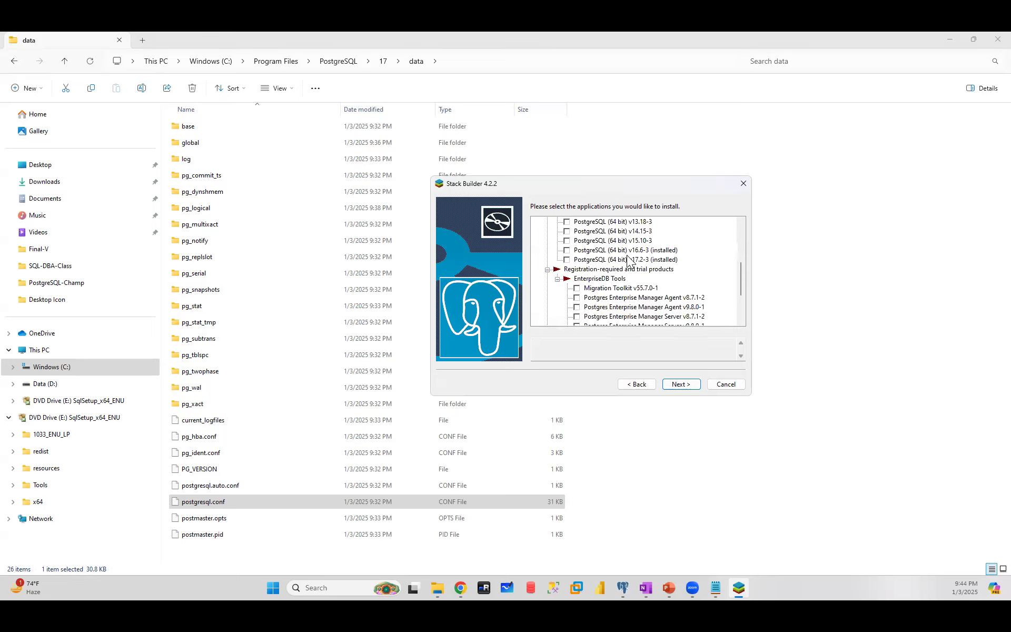
{"action": "scroll", "coordinate": [629, 261], "scroll_direction": "down", "scroll_amount": 2}
{"action": "scroll", "coordinate": [629, 261], "scroll_direction": "down", "scroll_amount": 1}
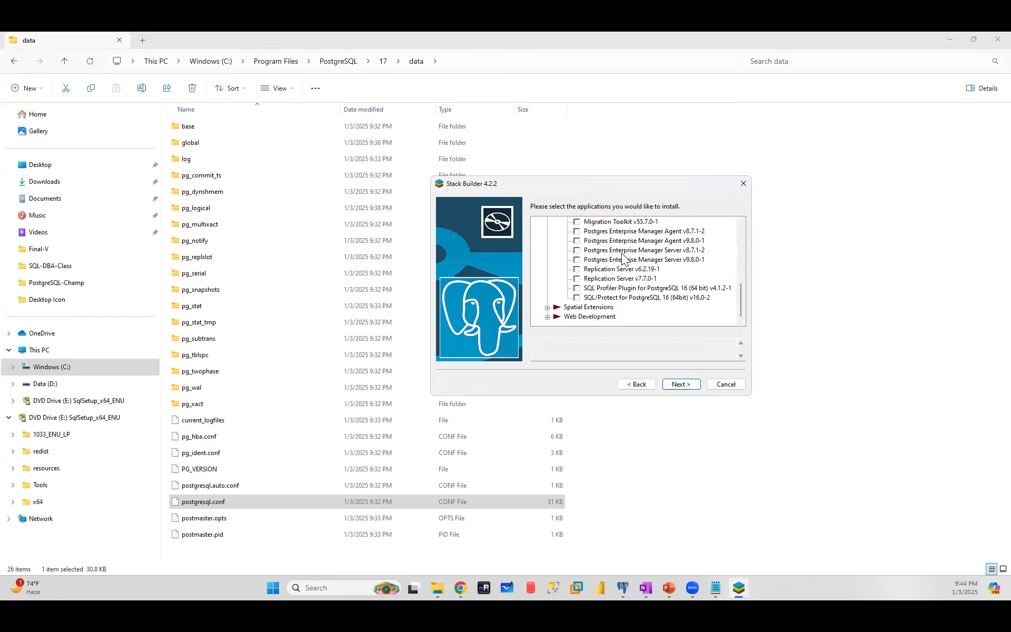
{"action": "left_click", "coordinate": [727, 384]}
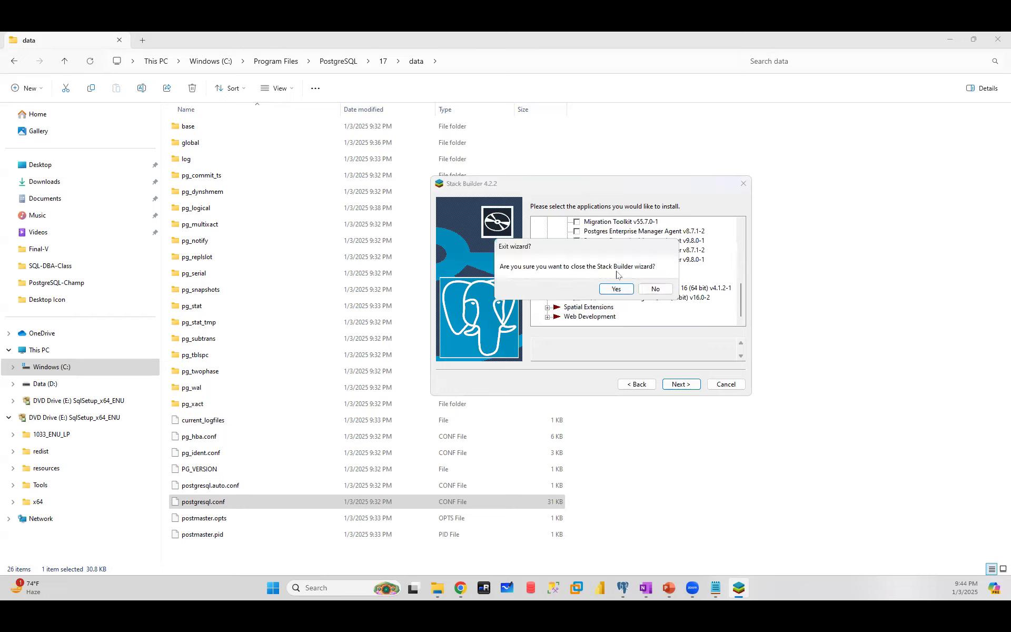
{"action": "left_click", "coordinate": [616, 289]}
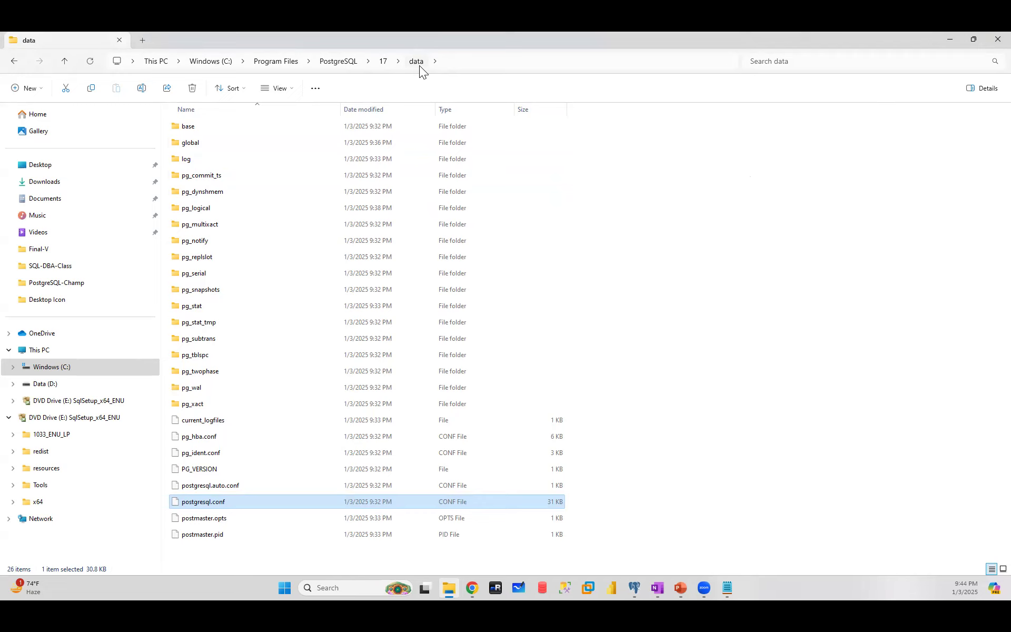
- Bring pgAdmin 4 forward, then Alt+Tab back to the full-screen PowerPoint slideshow
{"action": "left_click", "coordinate": [588, 590]}
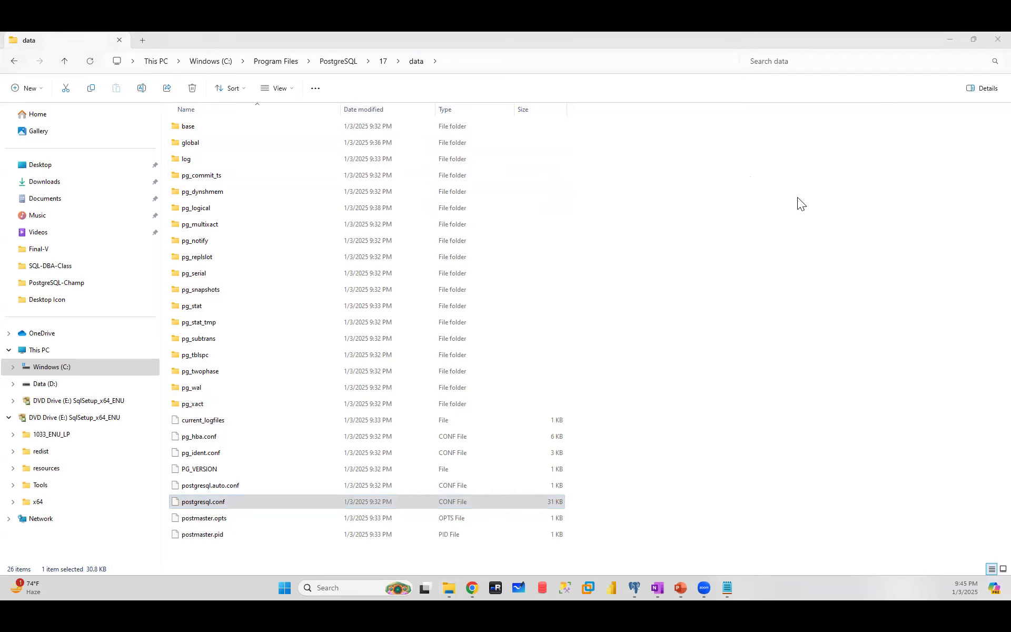
{"action": "left_click", "coordinate": [634, 590]}
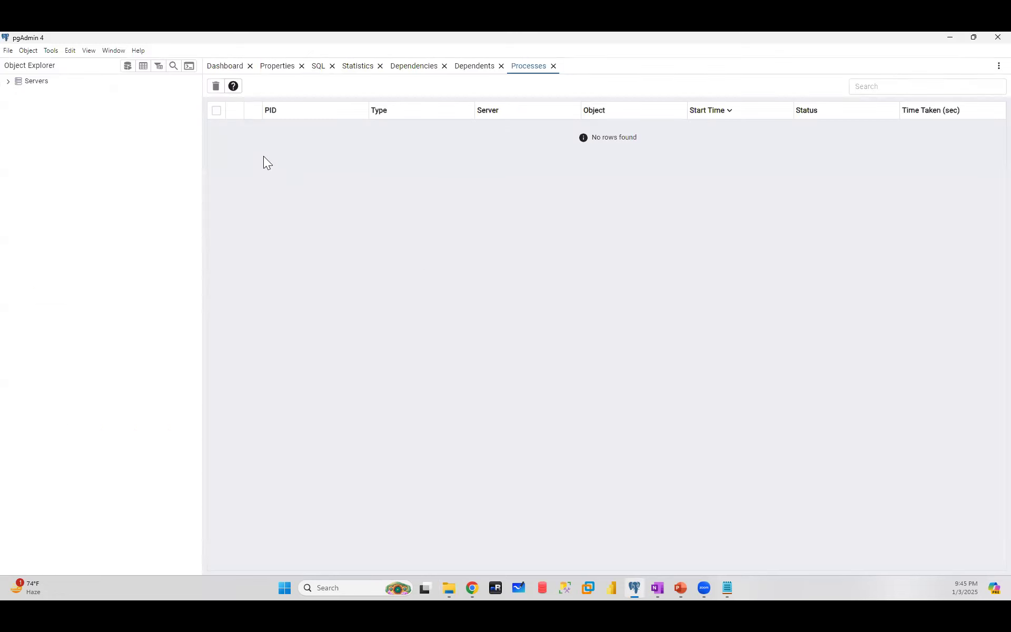
{"action": "left_click", "coordinate": [634, 587]}
{"action": "left_click", "coordinate": [657, 589]}
{"action": "key", "text": "alt+Tab"}
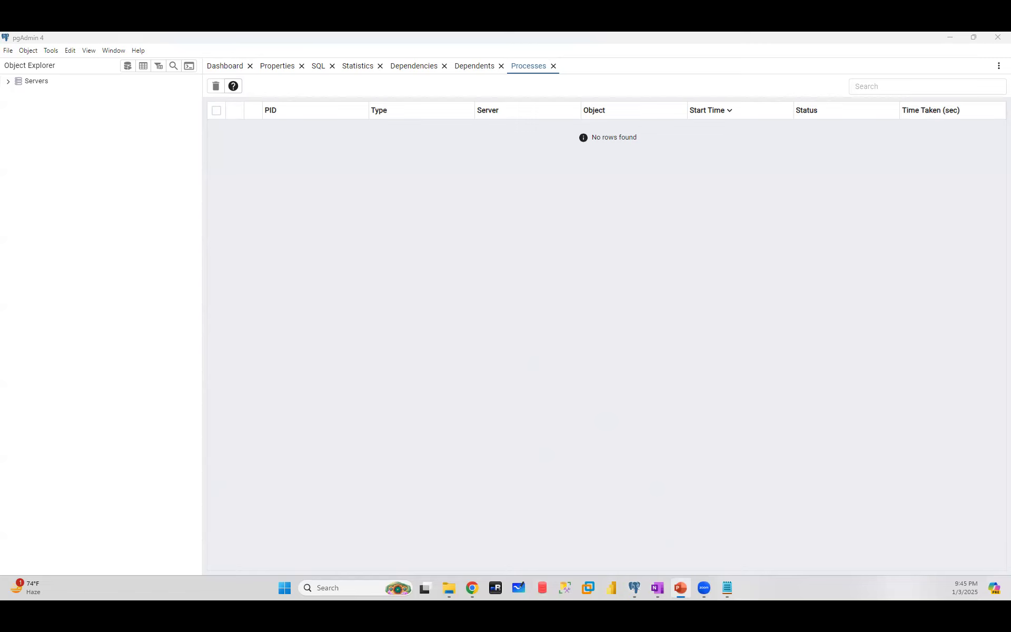
{"action": "key", "text": "alt+Tab"}
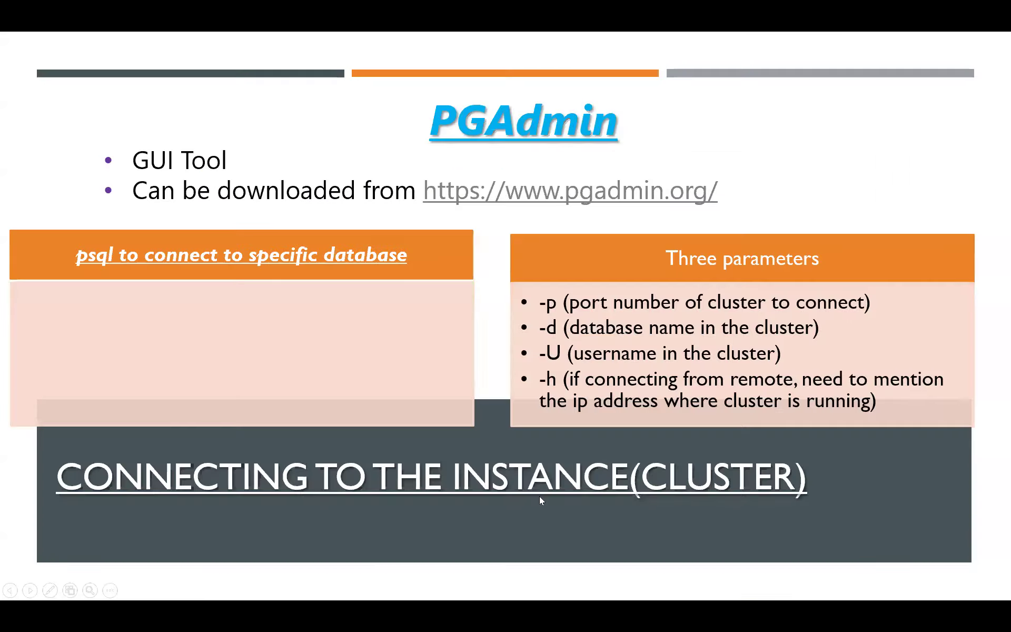
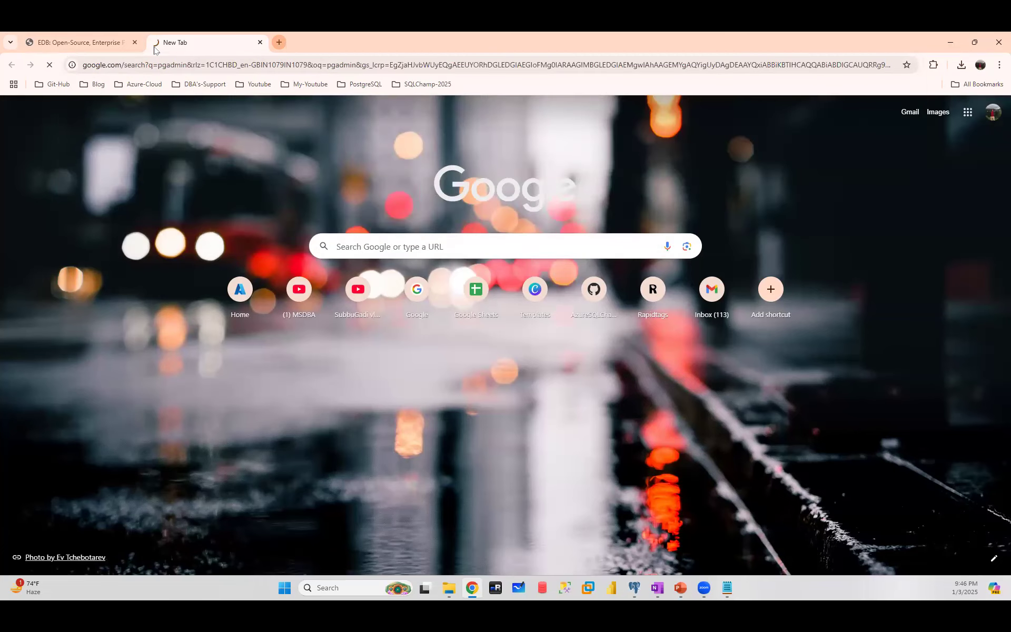
- Open pgadmin.org from the search results, then its Download page and the pgAdmin 4 Windows downloads
{"action": "left_click", "coordinate": [174, 214]}
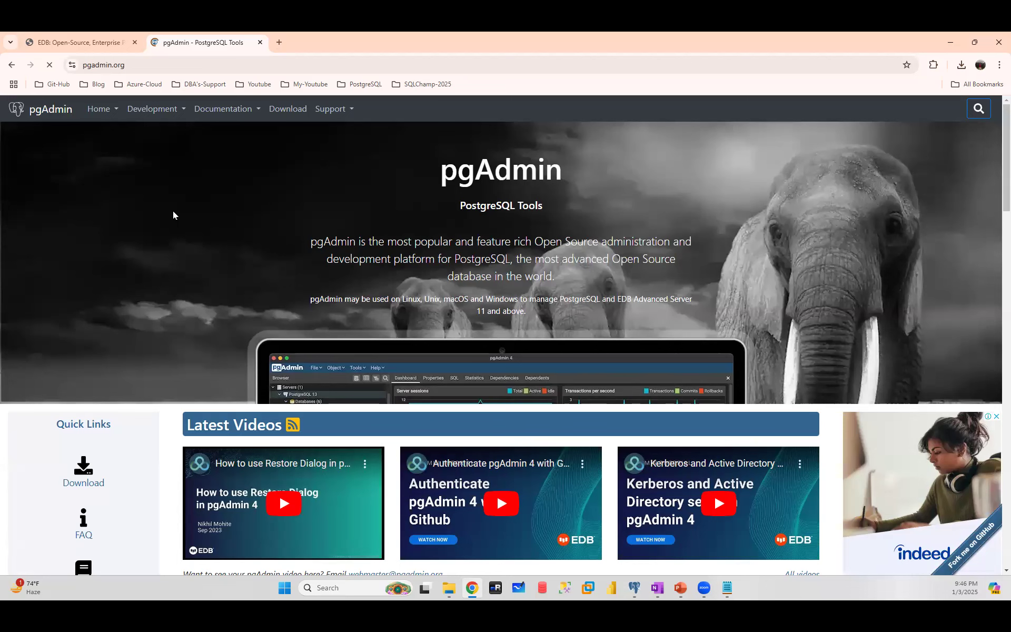
{"action": "scroll", "coordinate": [659, 305], "scroll_direction": "down", "scroll_amount": 3}
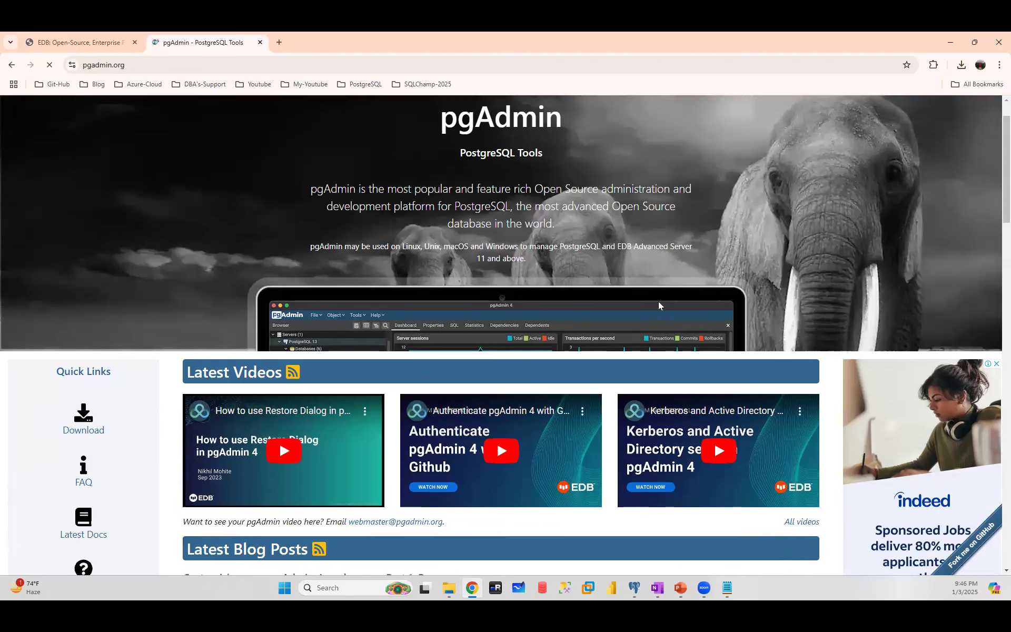
{"action": "scroll", "coordinate": [659, 305], "scroll_direction": "down", "scroll_amount": 3}
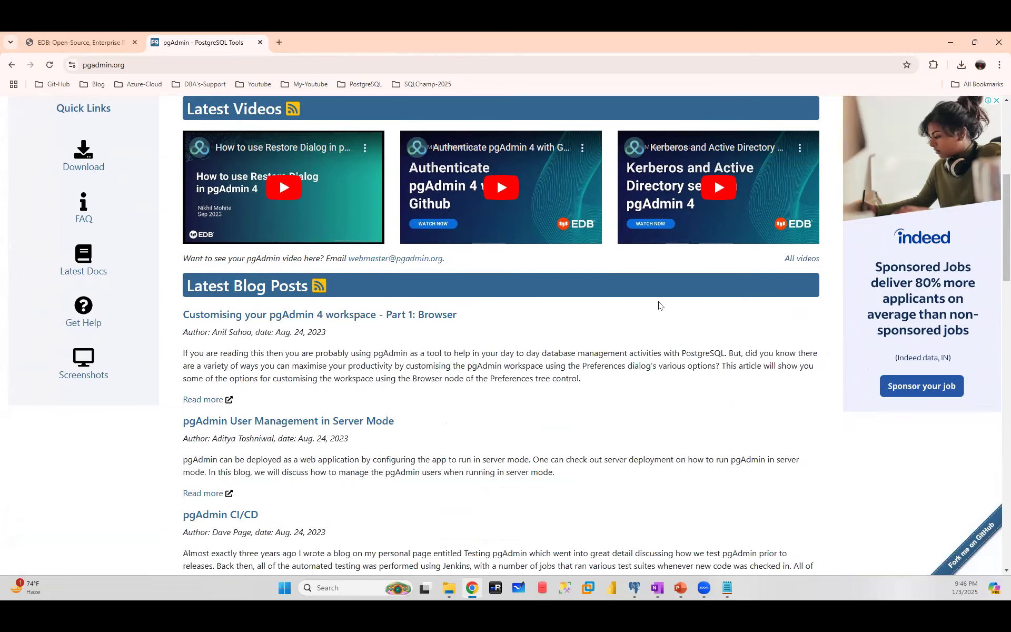
{"action": "scroll", "coordinate": [659, 305], "scroll_direction": "down", "scroll_amount": 4}
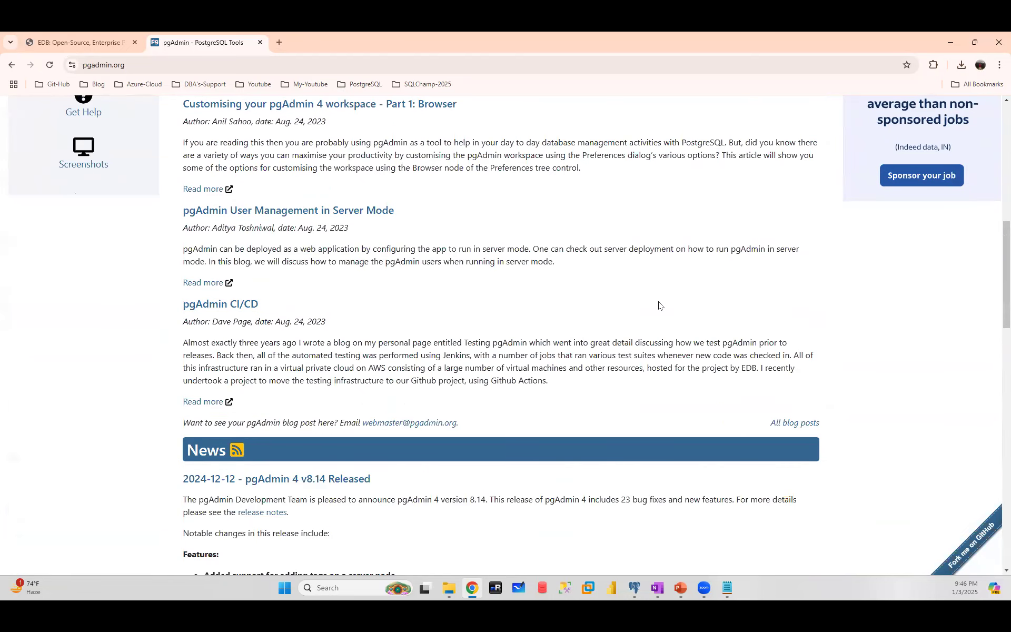
{"action": "scroll", "coordinate": [659, 305], "scroll_direction": "up", "scroll_amount": 10}
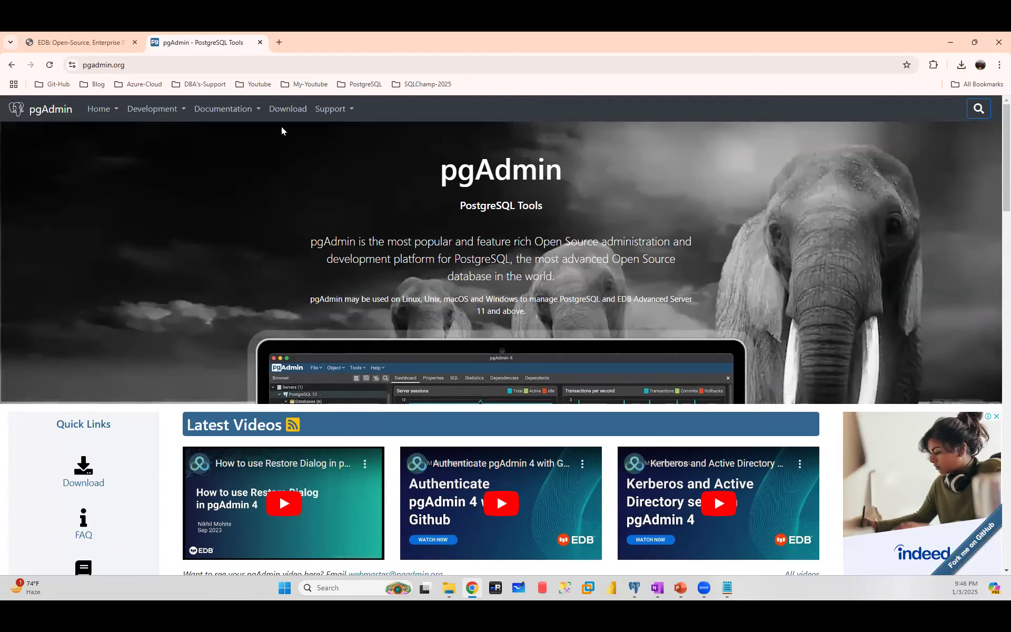
{"action": "left_click", "coordinate": [285, 111]}
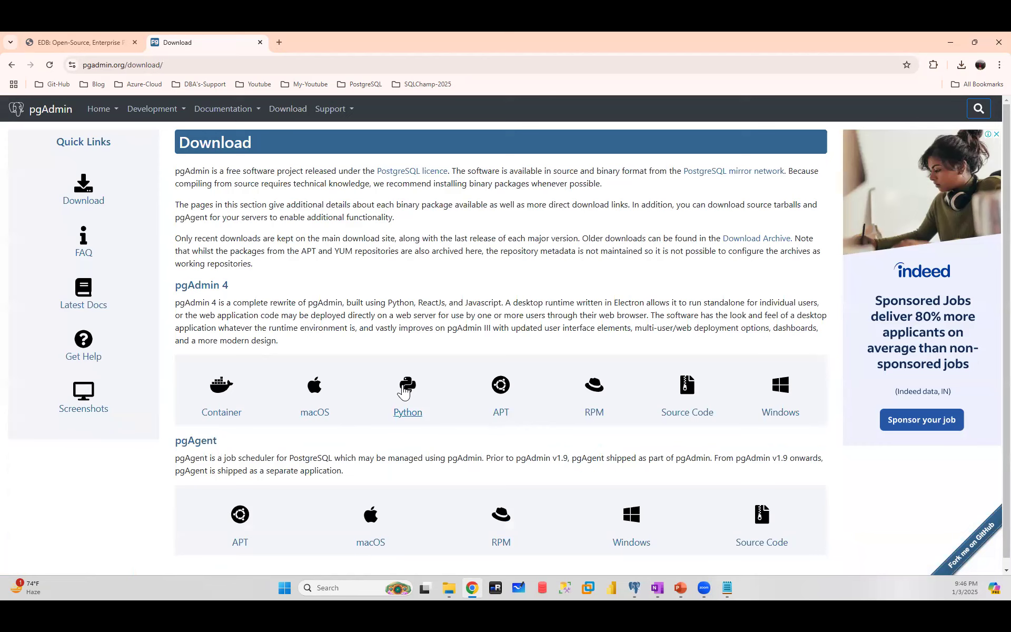
{"action": "scroll", "coordinate": [405, 392], "scroll_direction": "down", "scroll_amount": 1}
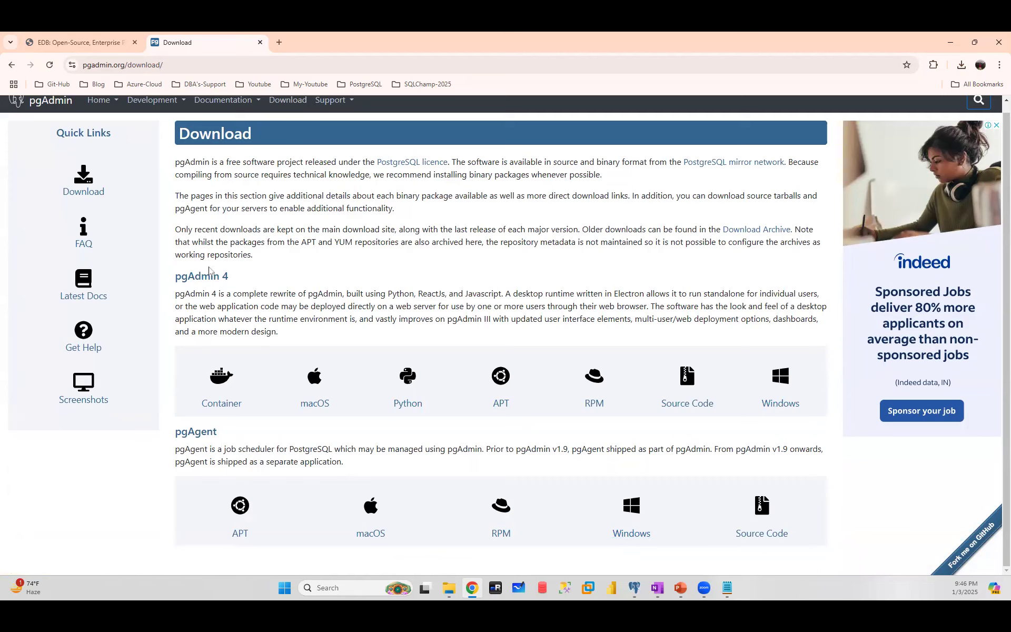
{"action": "left_click", "coordinate": [783, 383]}
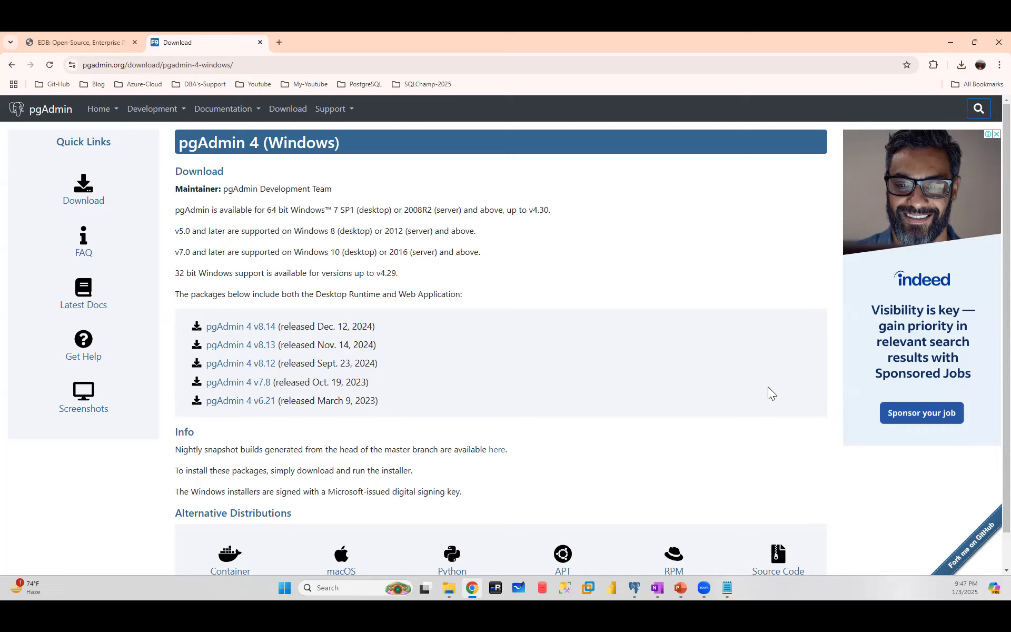
- Minimize Chrome and look through pgAdmin's menus, closing them without choosing anything
{"action": "left_click", "coordinate": [949, 44]}
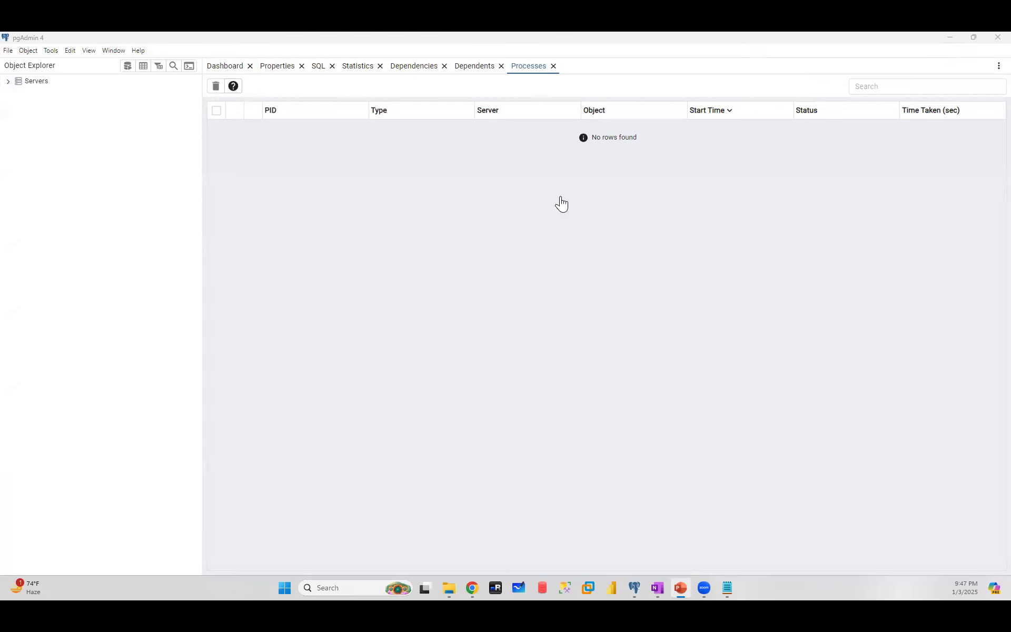
{"action": "left_click", "coordinate": [8, 51]}
{"action": "mouse_move", "coordinate": [32, 52]}
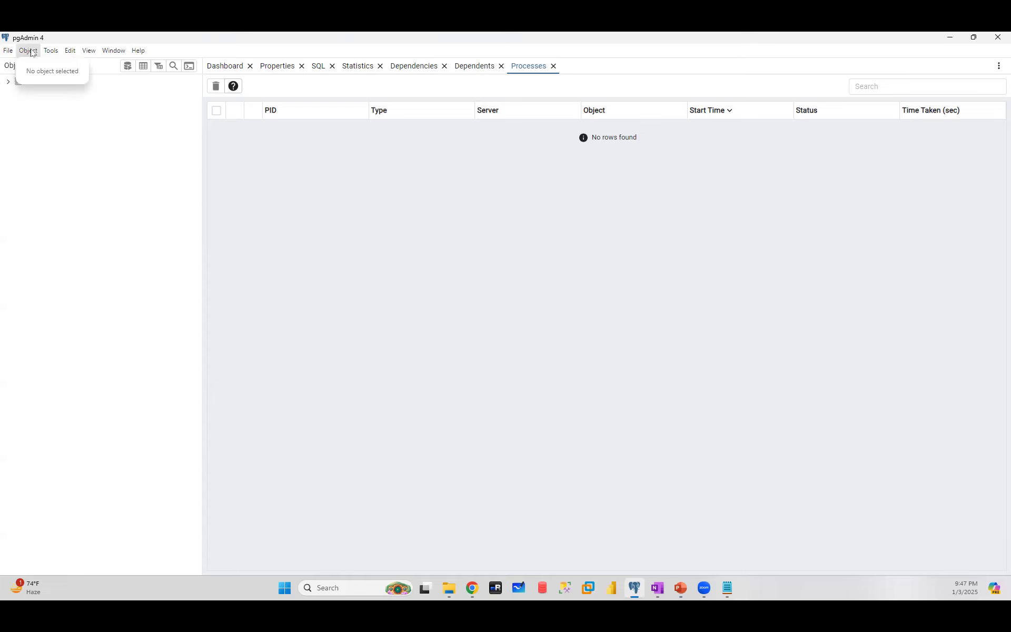
{"action": "mouse_move", "coordinate": [138, 50]}
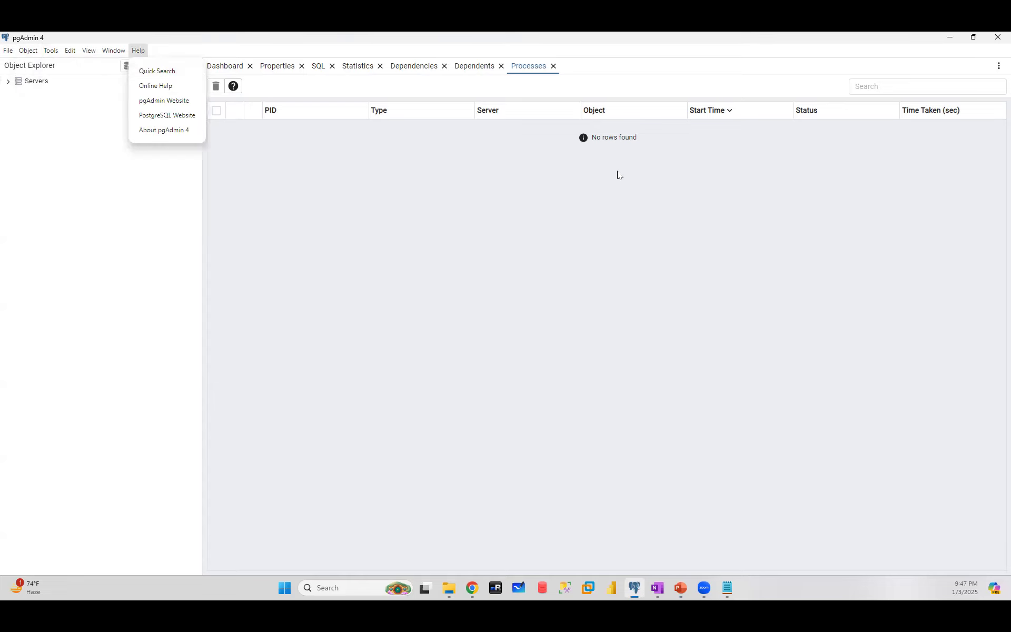
{"action": "left_click", "coordinate": [326, 262]}
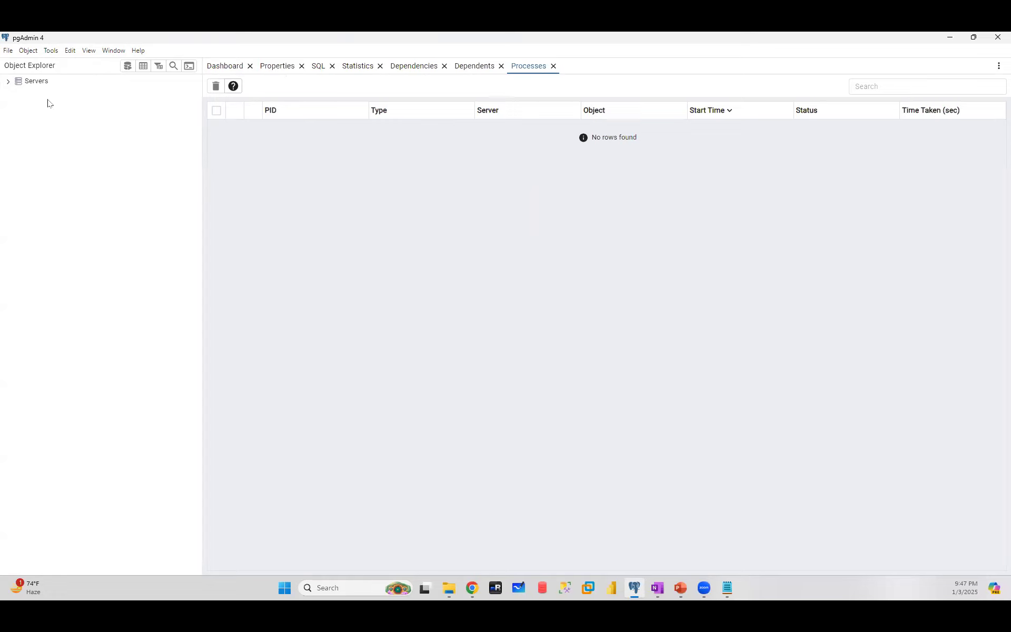
- Select the Servers group and show its Register submenu
{"action": "left_click", "coordinate": [22, 85]}
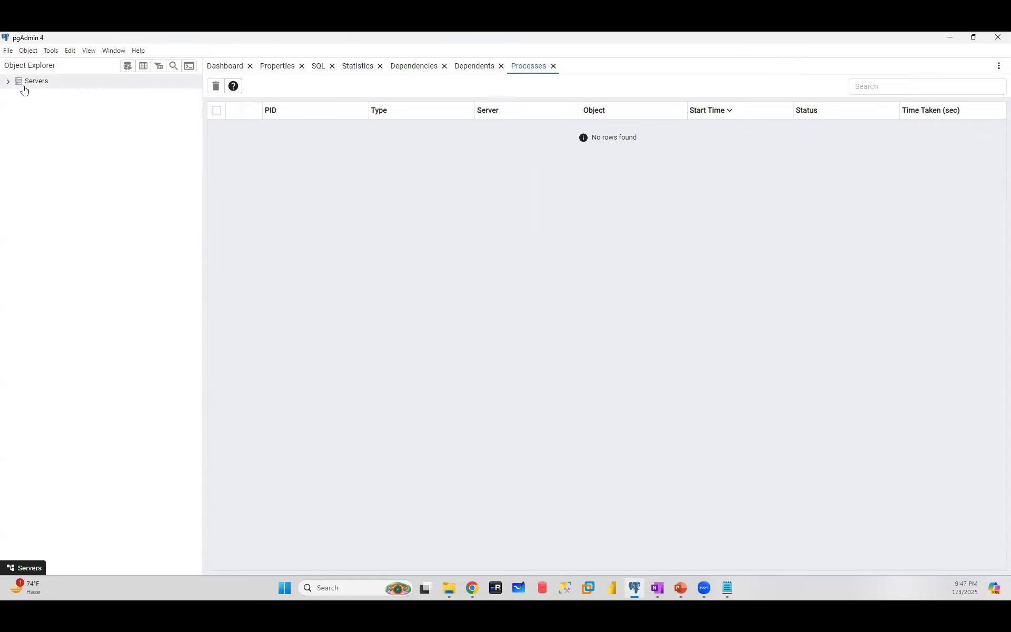
{"action": "right_click", "coordinate": [28, 86]}
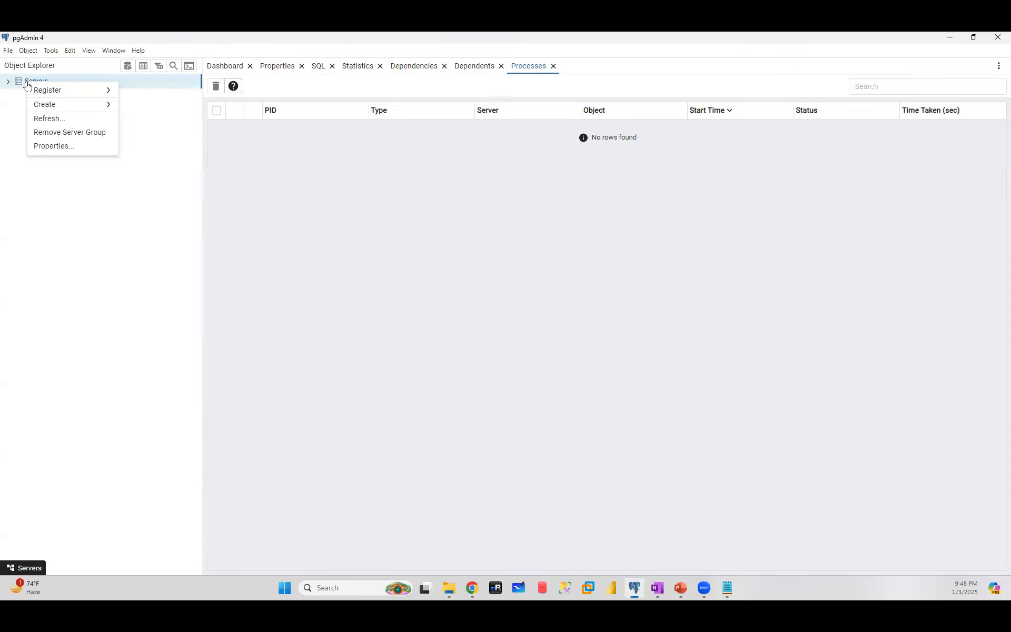
{"action": "mouse_move", "coordinate": [92, 96]}
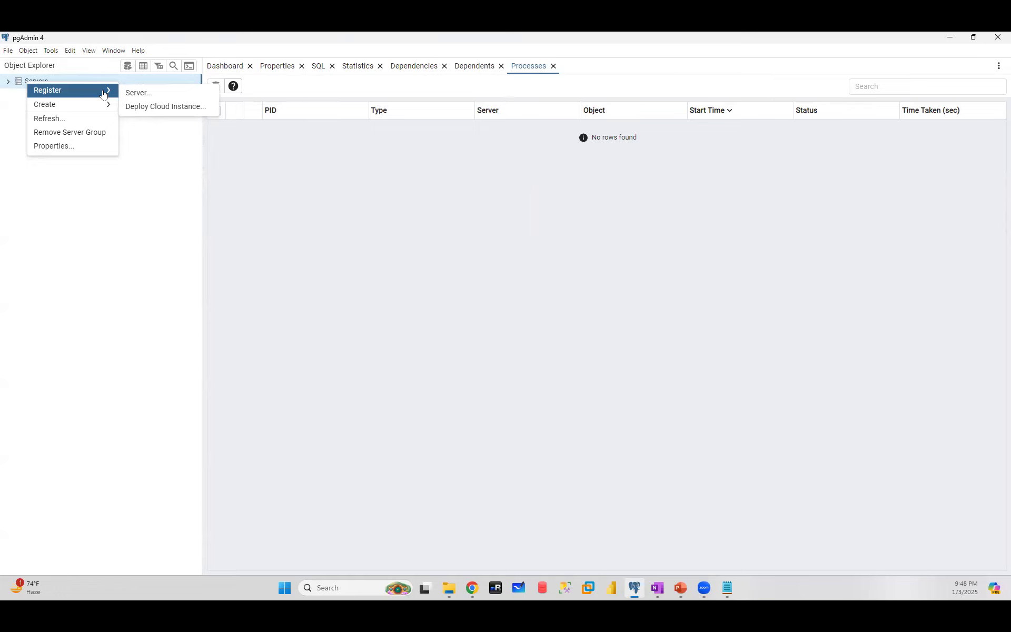
- Start registering a server named 'RBA2-Server(dev)' in the Servers group and go to its connection settings
{"action": "left_click", "coordinate": [137, 97]}
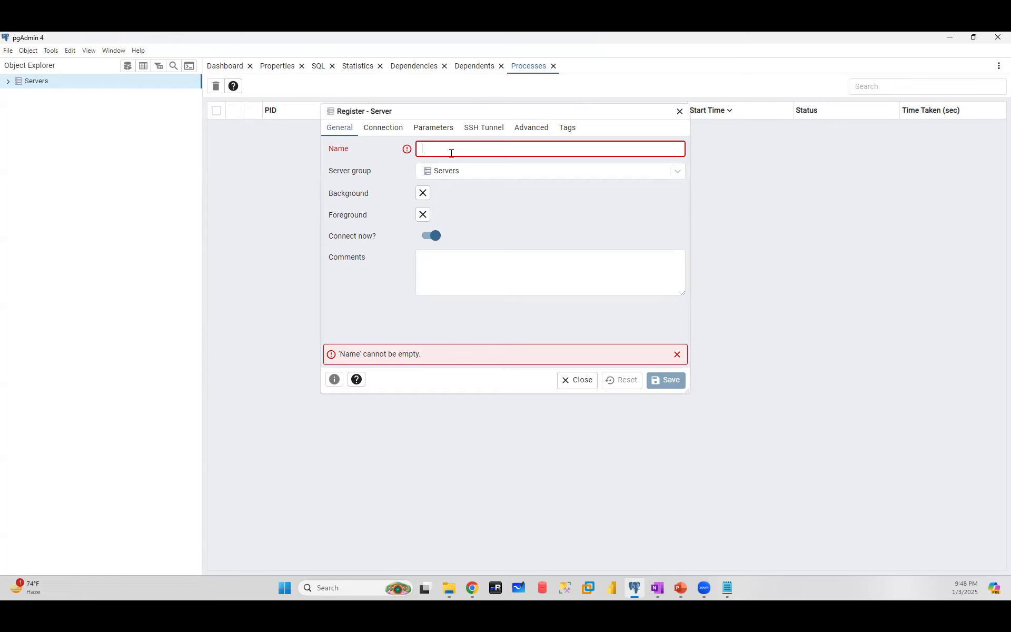
{"action": "type", "text": "RBA2"}
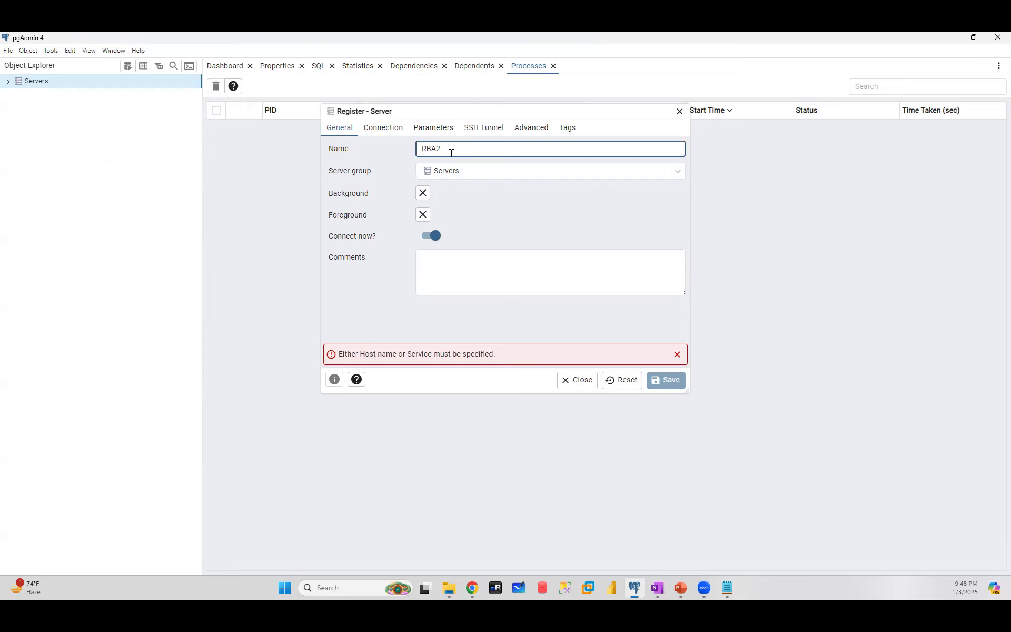
{"action": "type", "text": "-Server"}
{"action": "type", "text": "()"}
{"action": "type", "text": "dev"}
{"action": "left_click", "coordinate": [679, 171]}
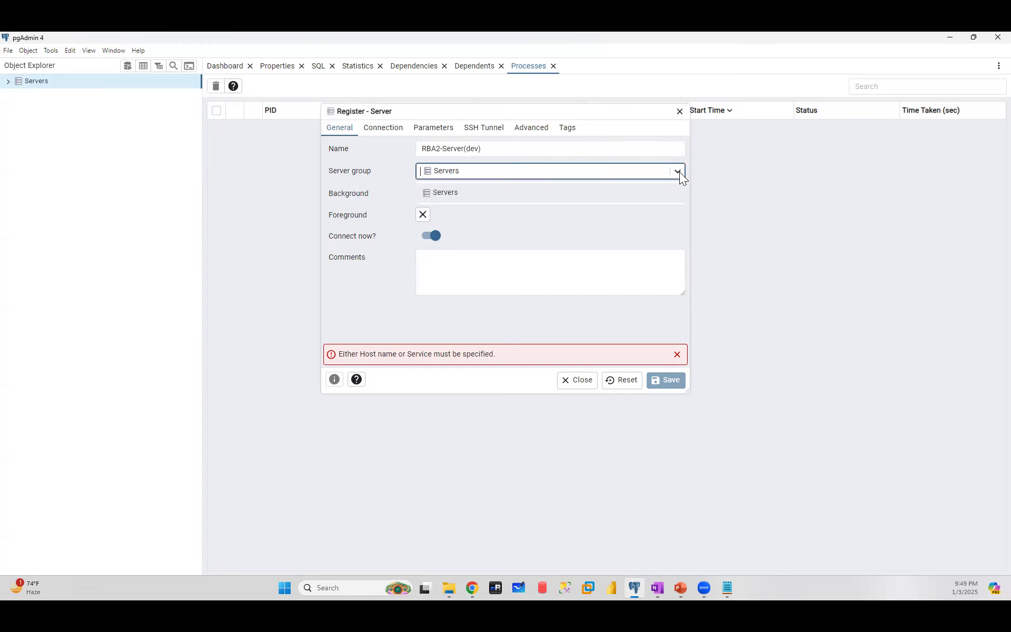
{"action": "left_click", "coordinate": [448, 193]}
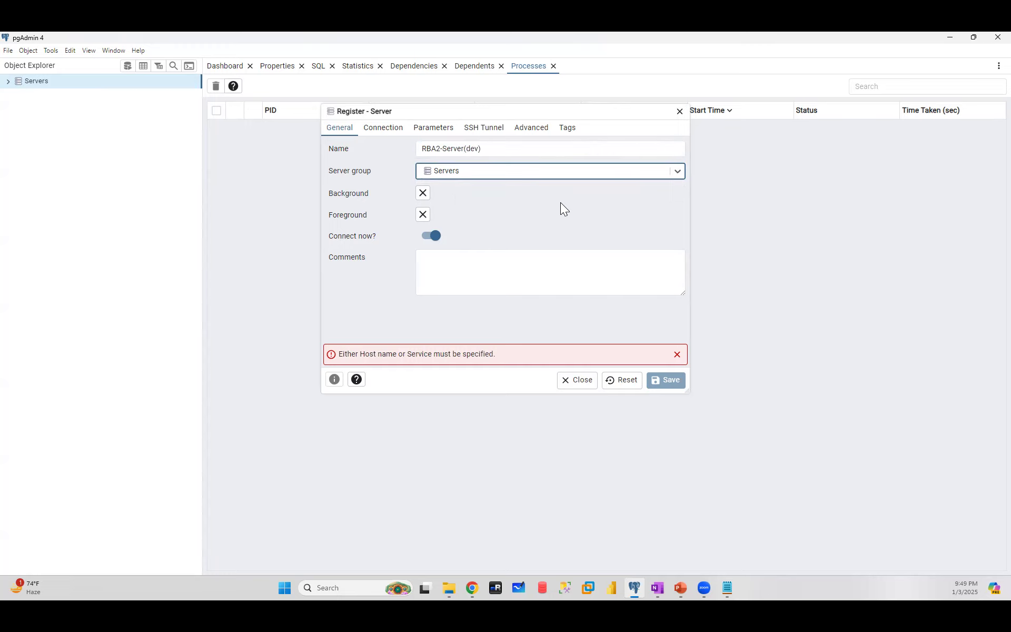
{"action": "left_click", "coordinate": [383, 127]}
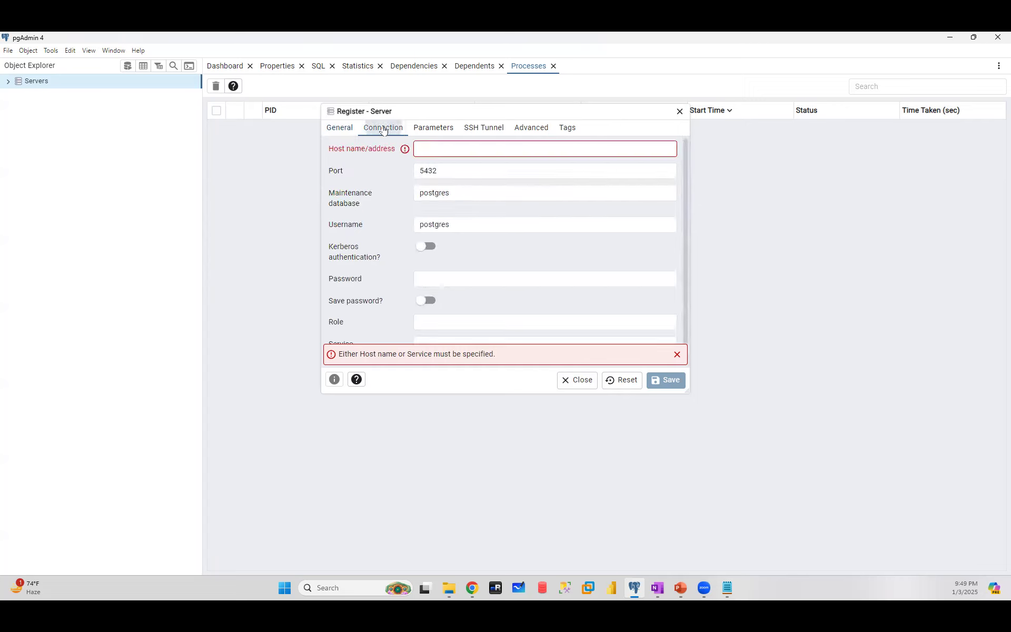
- Enter localhost as the server's host name/address, correcting stray characters
{"action": "left_click", "coordinate": [444, 147]}
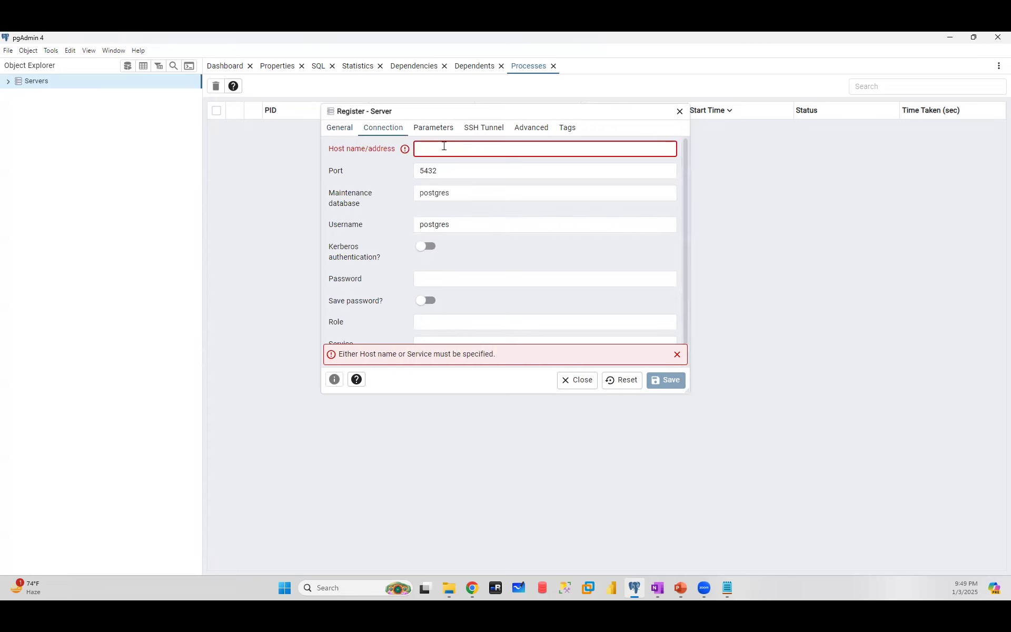
{"action": "type", "text": "localhost"}
{"action": "left_click", "coordinate": [444, 148]}
{"action": "type", "text": "post"}
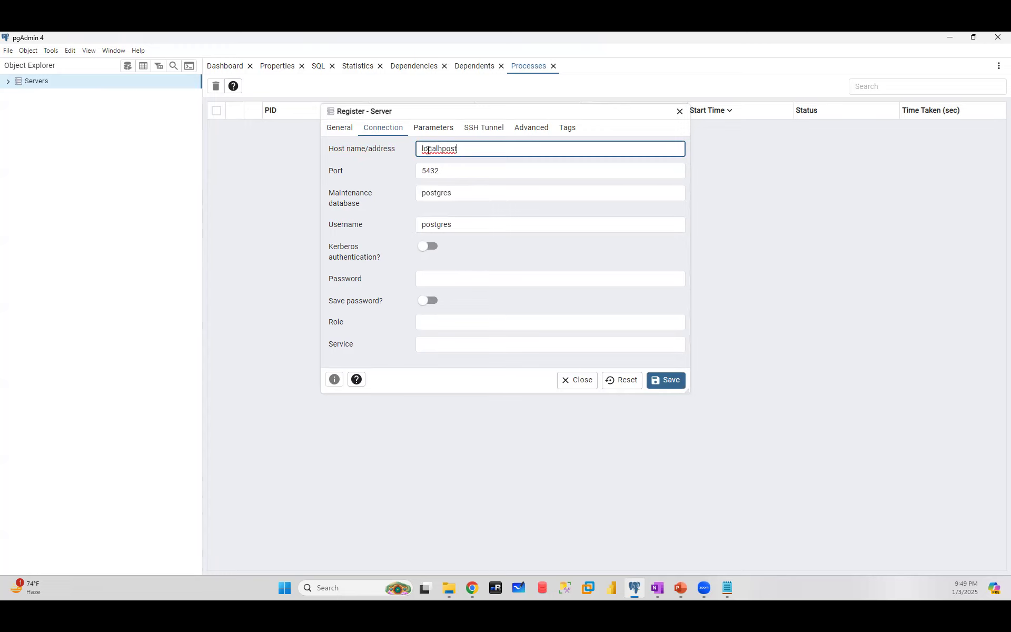
{"action": "key", "text": "BackSpace"}
{"action": "key", "text": "Delete"}
{"action": "key", "text": "Delete"}
{"action": "key", "text": "Delete"}
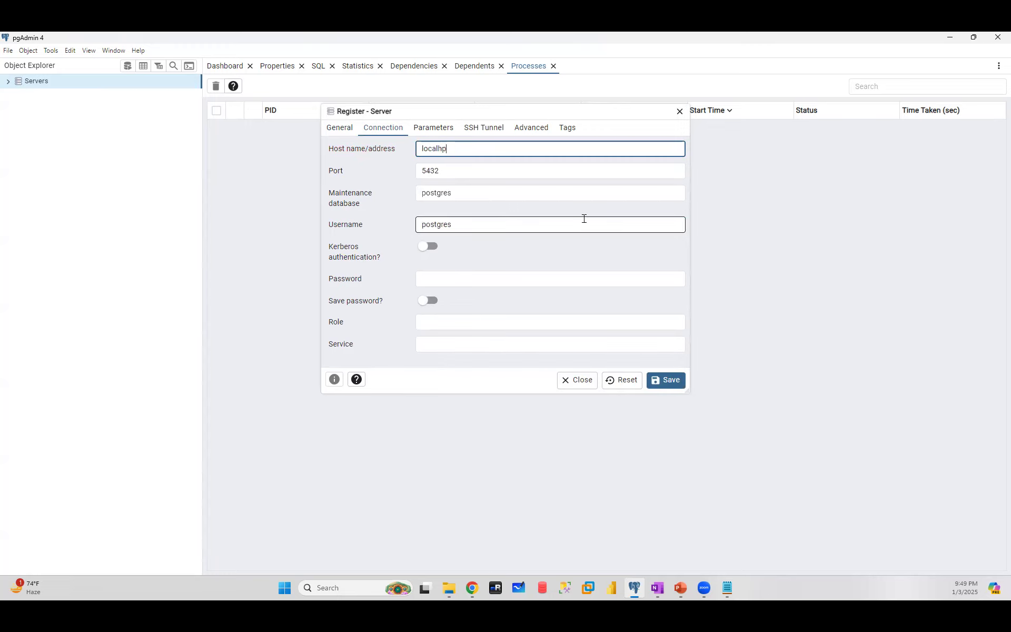
{"action": "type", "text": "ost"}
{"action": "left_click", "coordinate": [451, 591]}
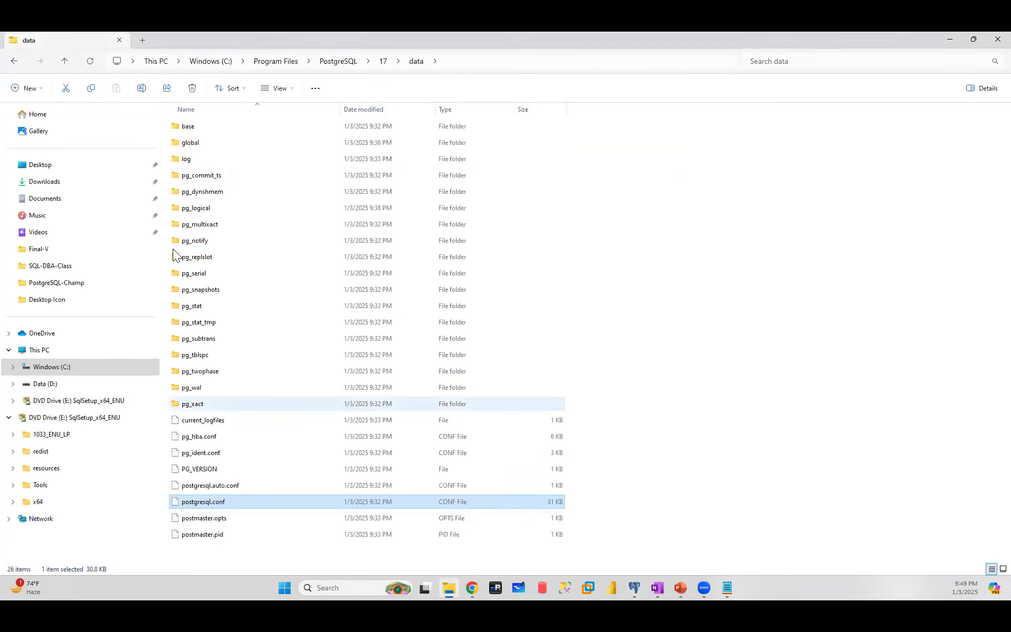
- Minimize File Explorer after viewing the PostgreSQL 17 data folder to return to pgAdmin
{"action": "left_click", "coordinate": [949, 38]}
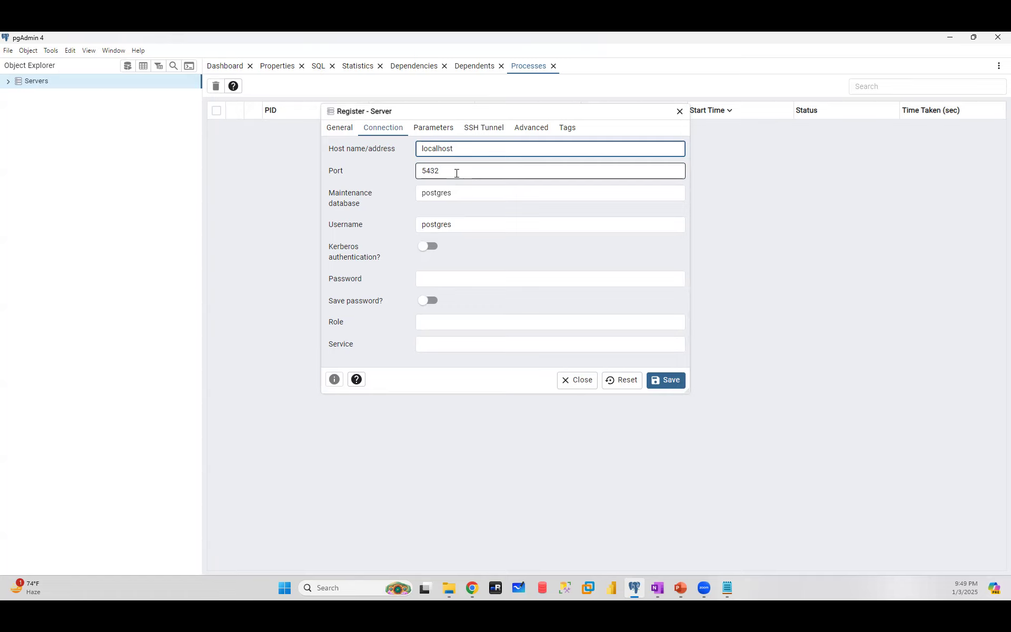
- Replace and edit the host name value, then select the port value 5432
{"action": "left_click_drag", "start_coordinate": [465, 150], "coordinate": [355, 151]}
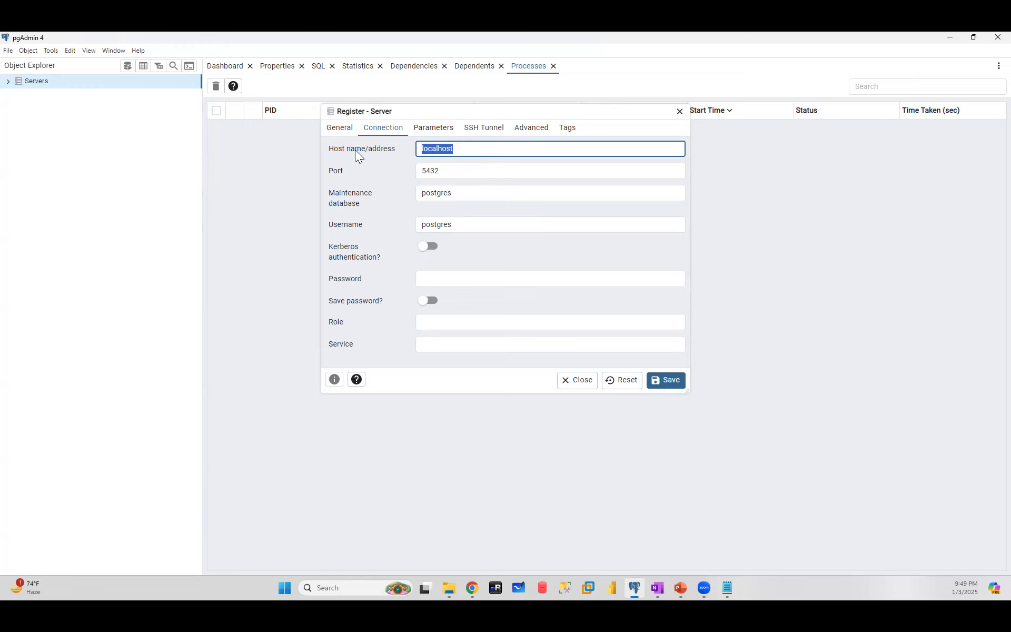
{"action": "key", "text": "BackSpace"}
{"action": "type", "text": "hodesql45"}
{"action": "left_click", "coordinate": [435, 148]}
{"action": "key", "text": "BackSpace"}
{"action": "left_click", "coordinate": [432, 151]}
{"action": "left_click", "coordinate": [474, 172]}
{"action": "double_click", "coordinate": [452, 173]}
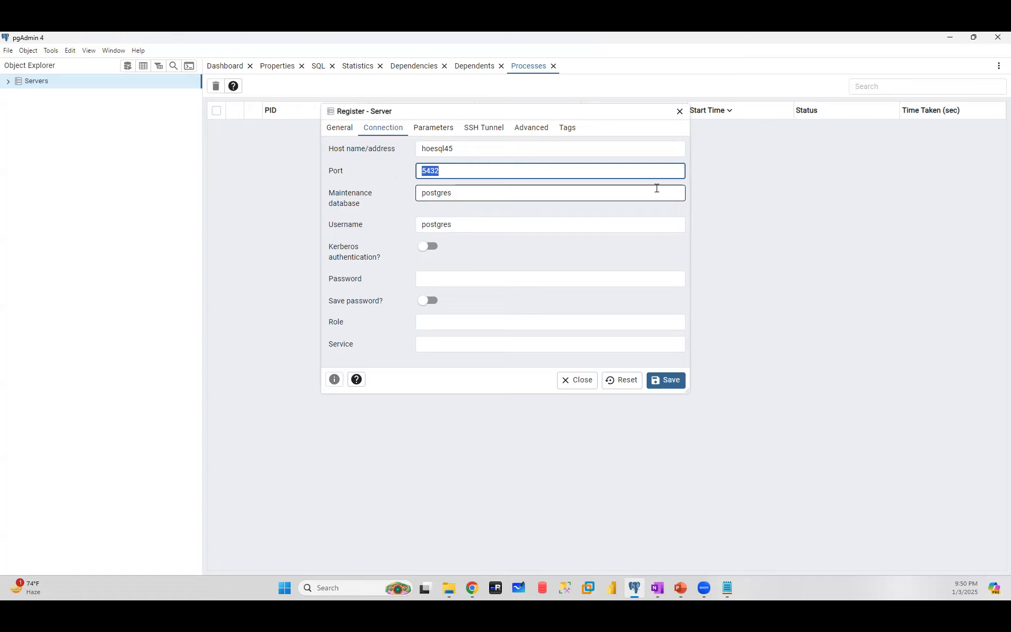
- Restore the host name to localhost and change the port to 5433
{"action": "left_click", "coordinate": [440, 149]}
{"action": "double_click", "coordinate": [440, 149]}
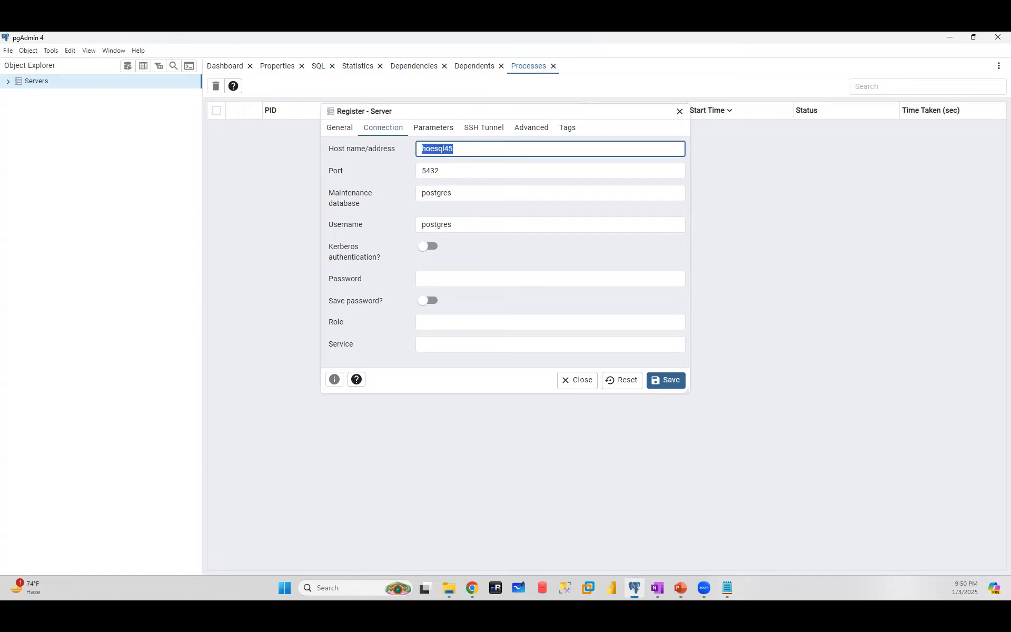
{"action": "key", "text": "ctrl+z"}
{"action": "key", "text": "Right"}
{"action": "key", "text": "Right"}
{"action": "key", "text": "Right"}
{"action": "key", "text": "BackSpace"}
{"action": "key", "text": "BackSpace"}
{"action": "key", "text": "BackSpace"}
{"action": "key", "text": "BackSpace"}
{"action": "key", "text": "BackSpace"}
{"action": "key", "text": "BackSpace"}
{"action": "key", "text": "BackSpace"}
{"action": "key", "text": "BackSpace"}
{"action": "key", "text": "BackSpace"}
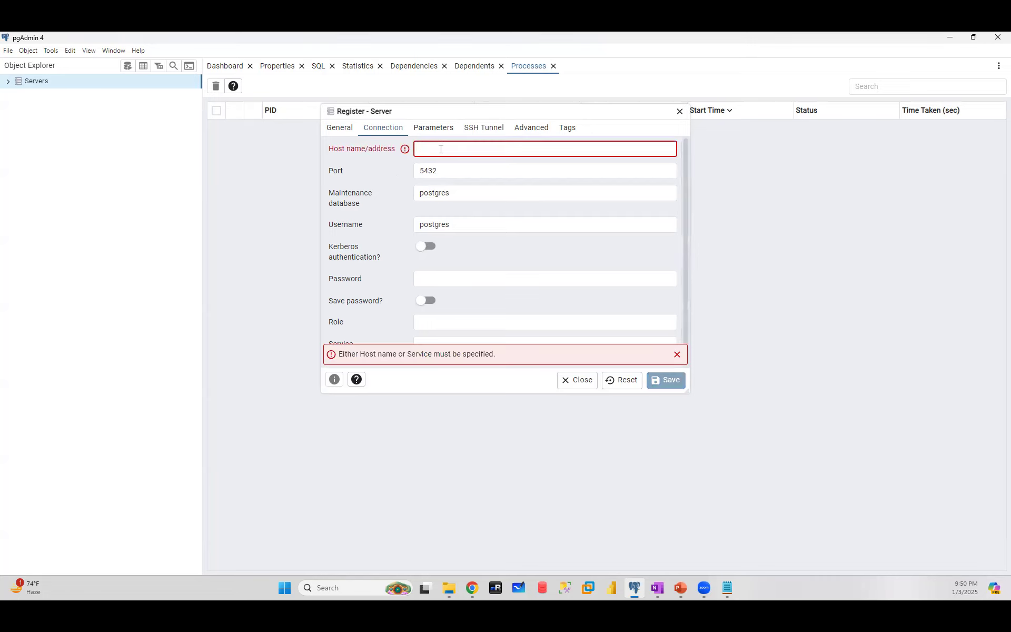
{"action": "type", "text": "local"}
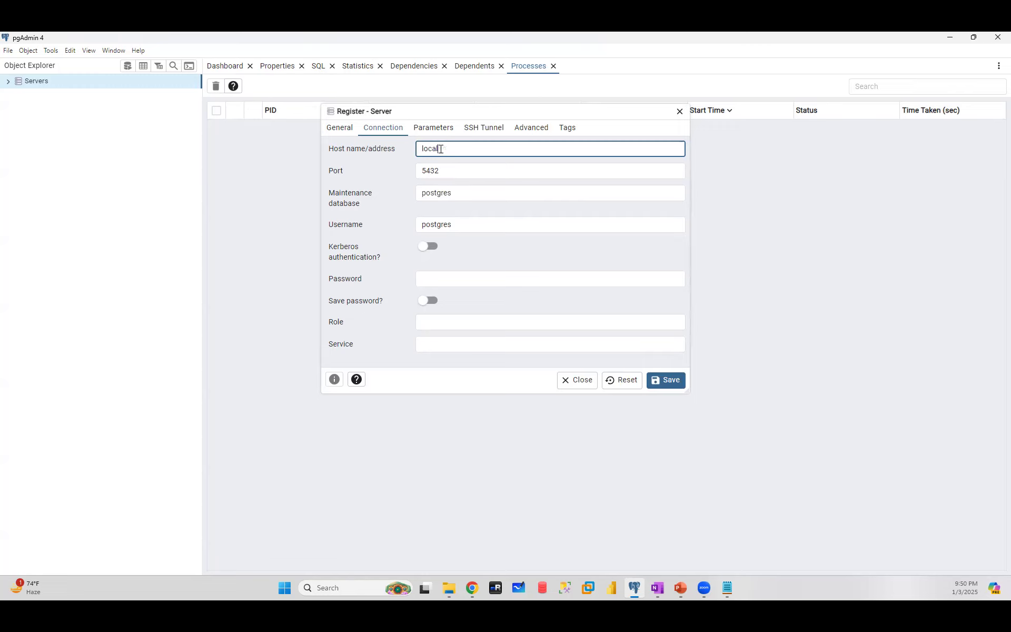
{"action": "type", "text": "host"}
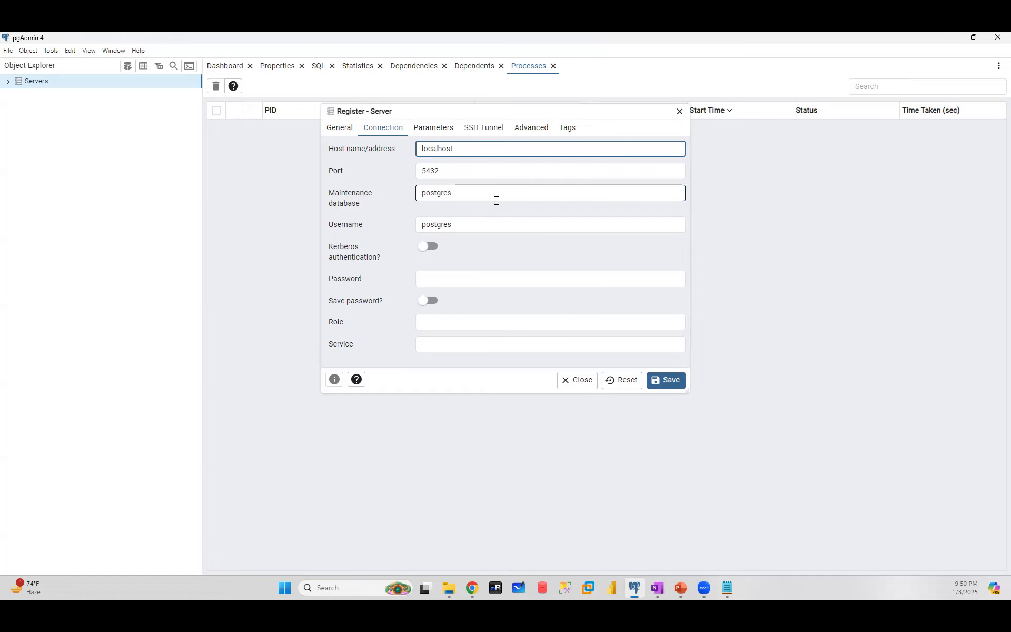
{"action": "left_click", "coordinate": [454, 171]}
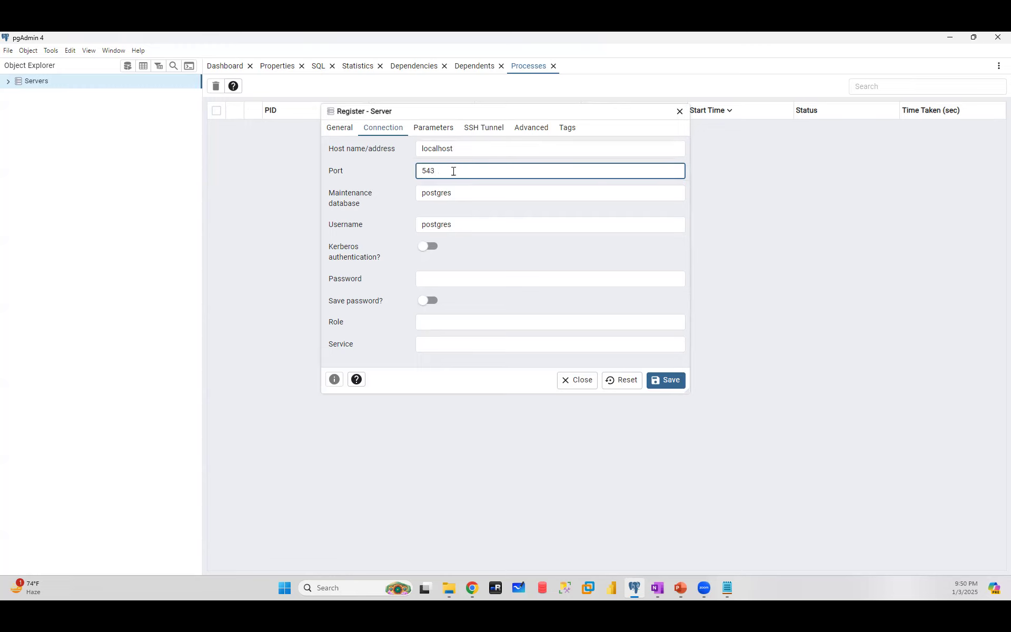
{"action": "type", "text": "3"}
{"action": "left_click", "coordinate": [449, 588]}
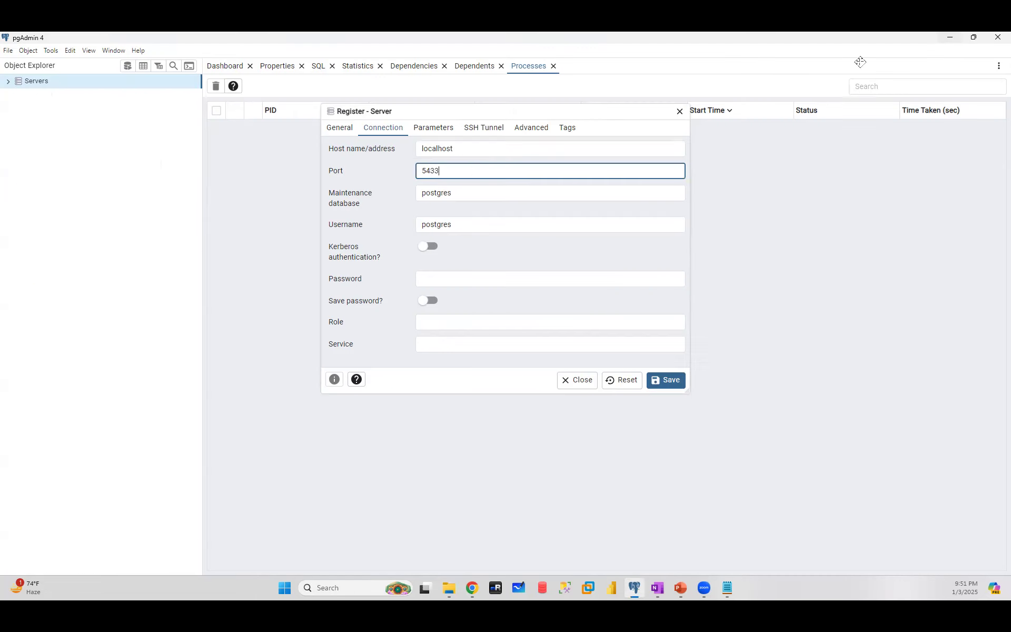
- Retype the port's last digit, browse into the PostgreSQL 16 install folder, then return to pgAdmin
{"action": "left_click", "coordinate": [951, 39]}
{"action": "type", "text": "2"}
{"action": "left_click", "coordinate": [449, 588]}
{"action": "left_click", "coordinate": [339, 61]}
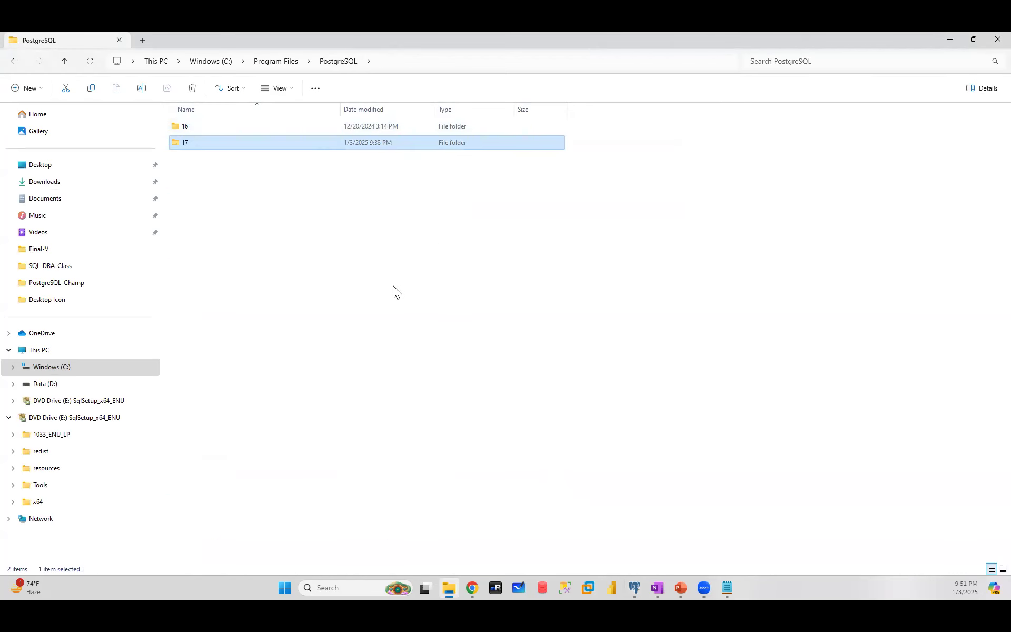
{"action": "double_click", "coordinate": [186, 126]}
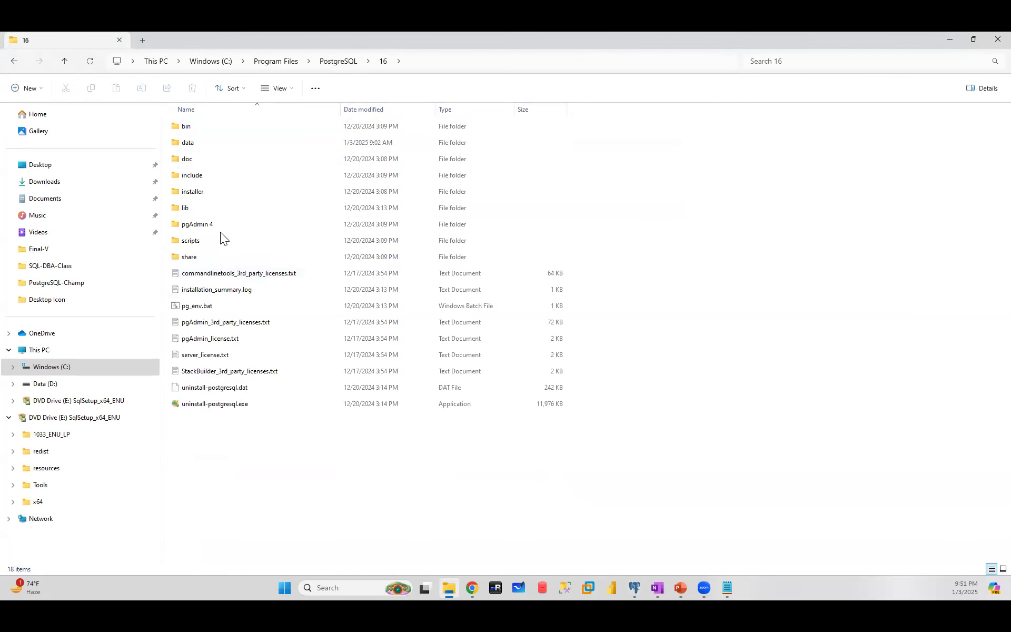
{"action": "left_click", "coordinate": [945, 38]}
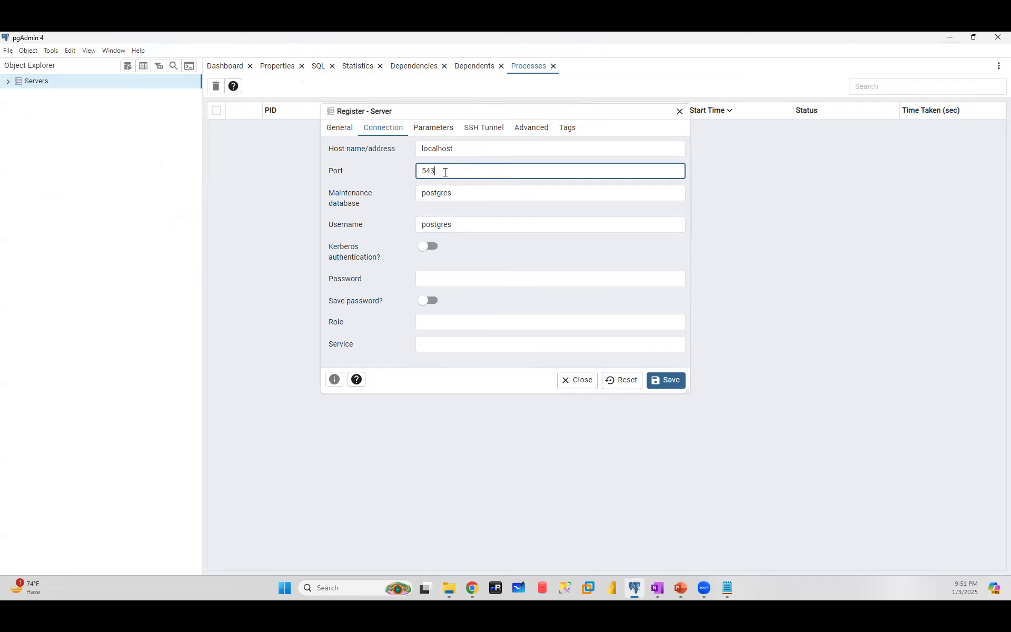
- Set the port to 5433, enter the postgres user's password, and save RBA2-Server(dev)
{"action": "type", "text": "3"}
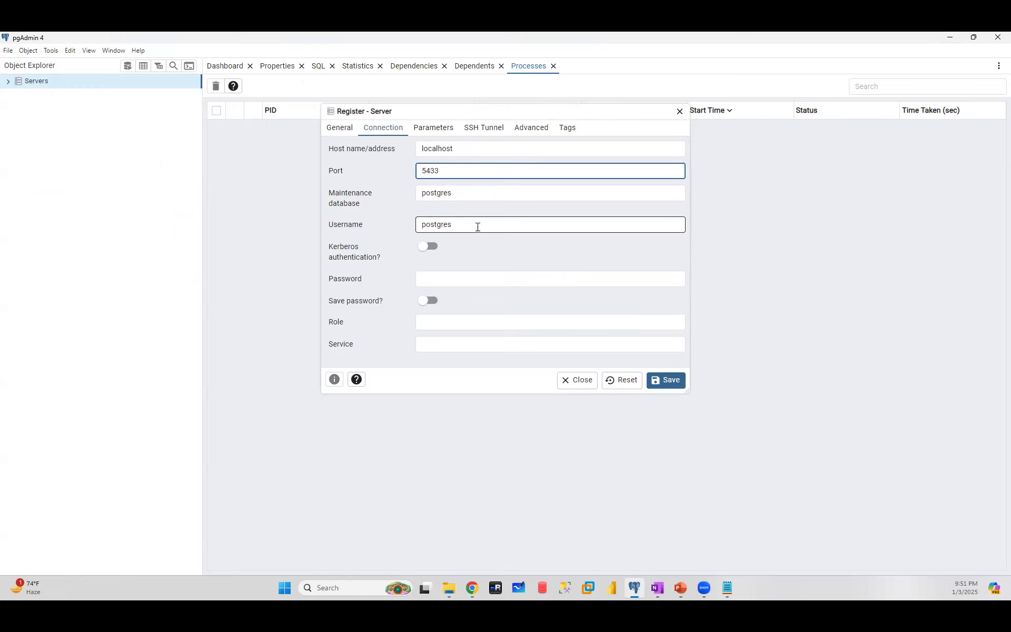
{"action": "left_click", "coordinate": [451, 278]}
{"action": "type", "text": "postgres"}
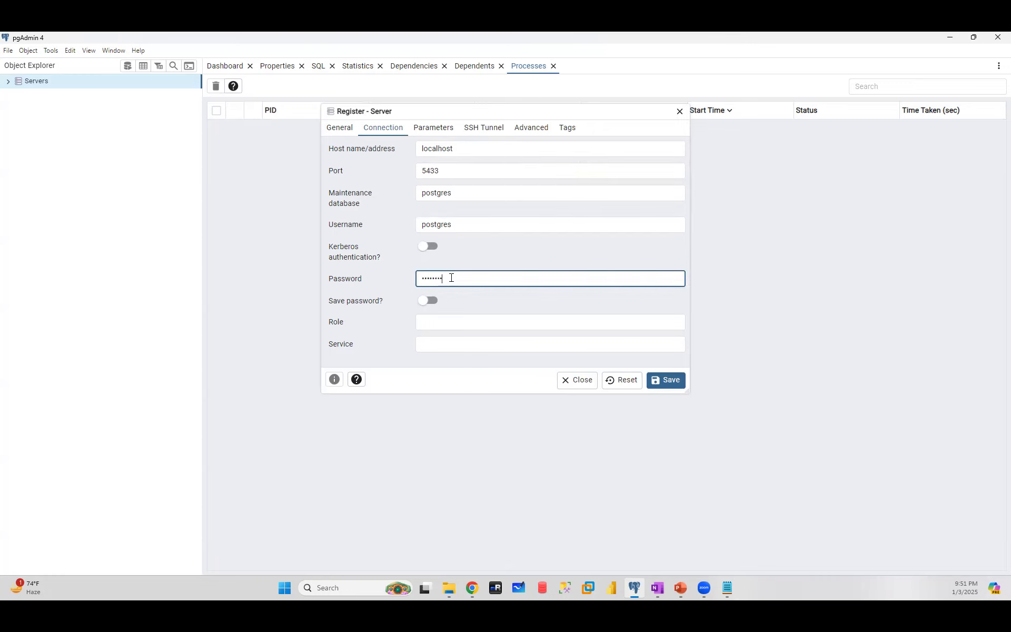
{"action": "type", "text": "123"}
{"action": "left_click", "coordinate": [667, 382]}
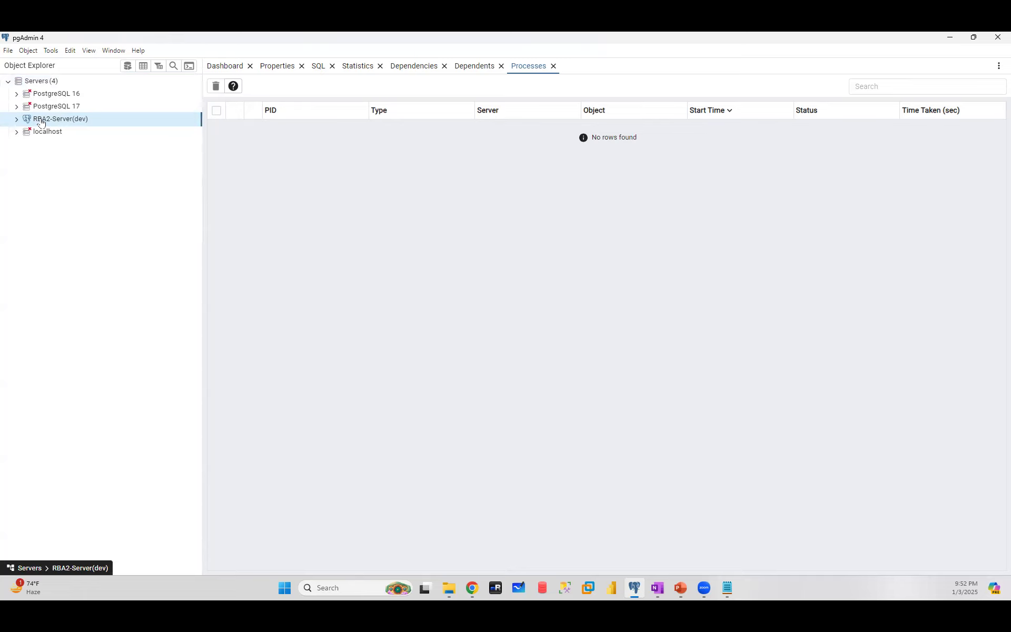
- Expand RBA2-Server(dev) and its Databases list to reveal the postgres database
{"action": "left_click", "coordinate": [16, 119]}
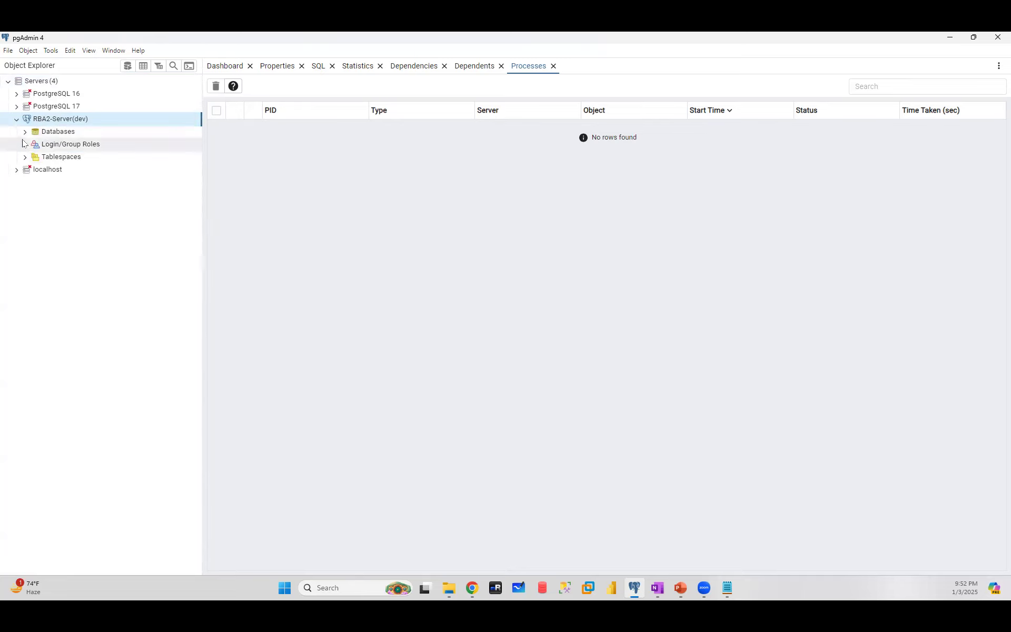
{"action": "left_click", "coordinate": [24, 133]}
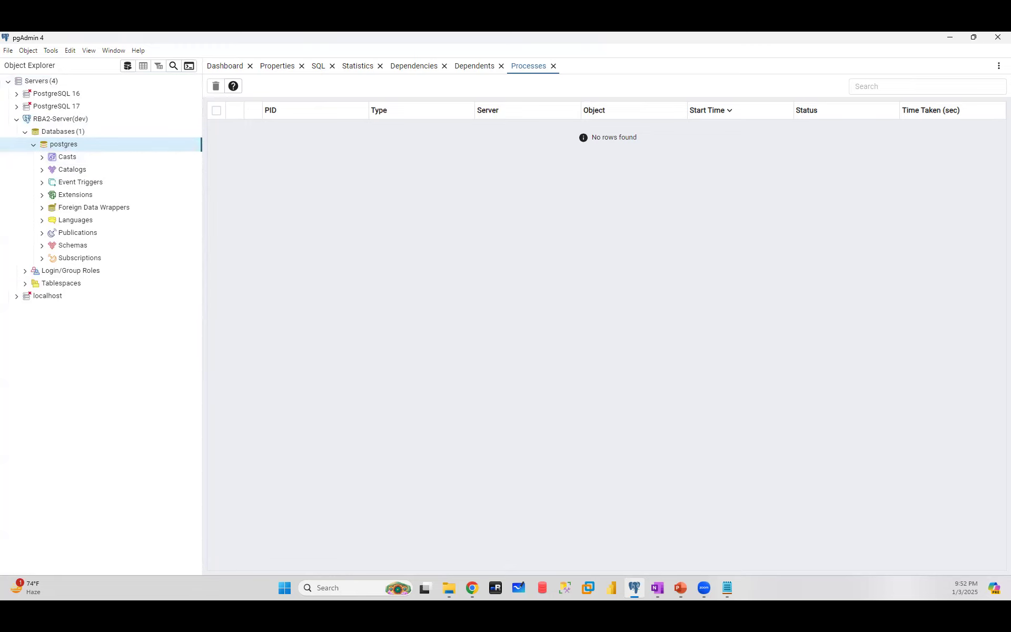
{"action": "key", "text": "alt+Tab"}
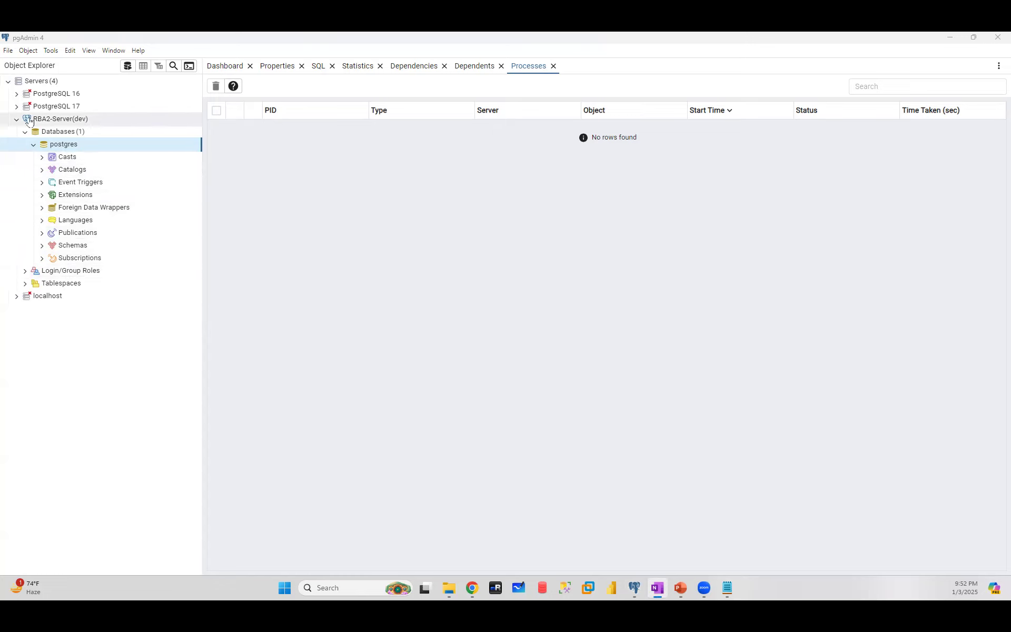
- Remove the PostgreSQL 16 and PostgreSQL 17 servers and collapse the Databases list
{"action": "right_click", "coordinate": [43, 93]}
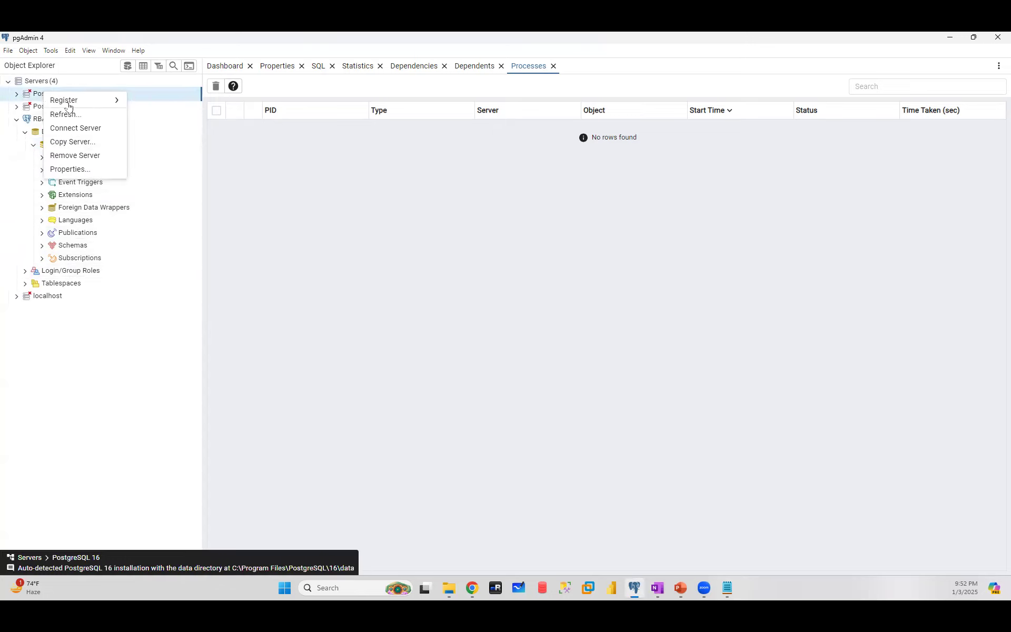
{"action": "left_click", "coordinate": [73, 158]}
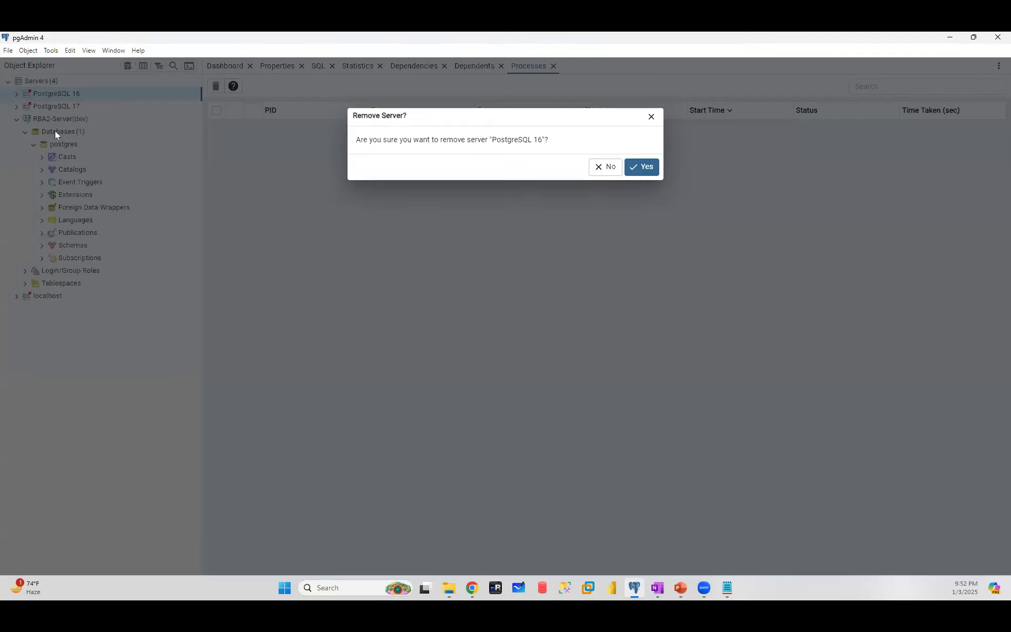
{"action": "left_click", "coordinate": [643, 165]}
{"action": "right_click", "coordinate": [69, 94]}
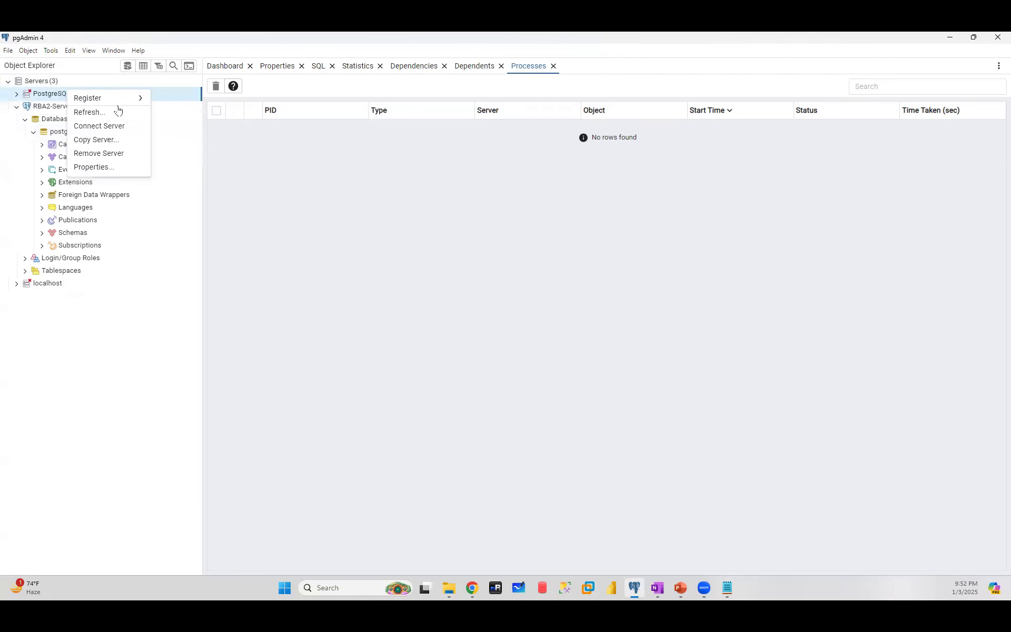
{"action": "left_click", "coordinate": [105, 152]}
{"action": "left_click", "coordinate": [643, 167]}
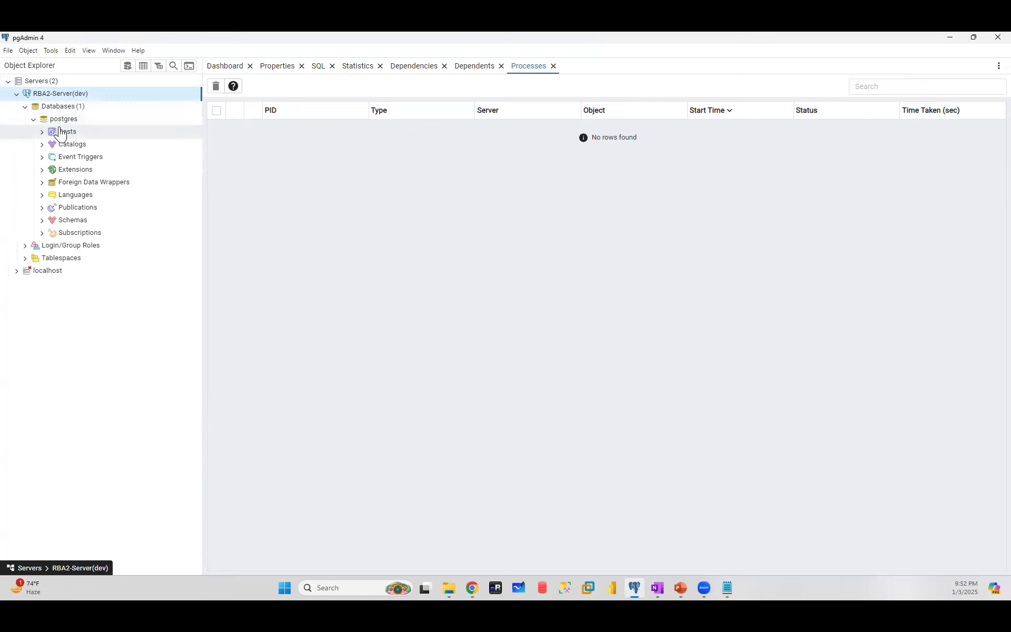
{"action": "left_click", "coordinate": [27, 107]}
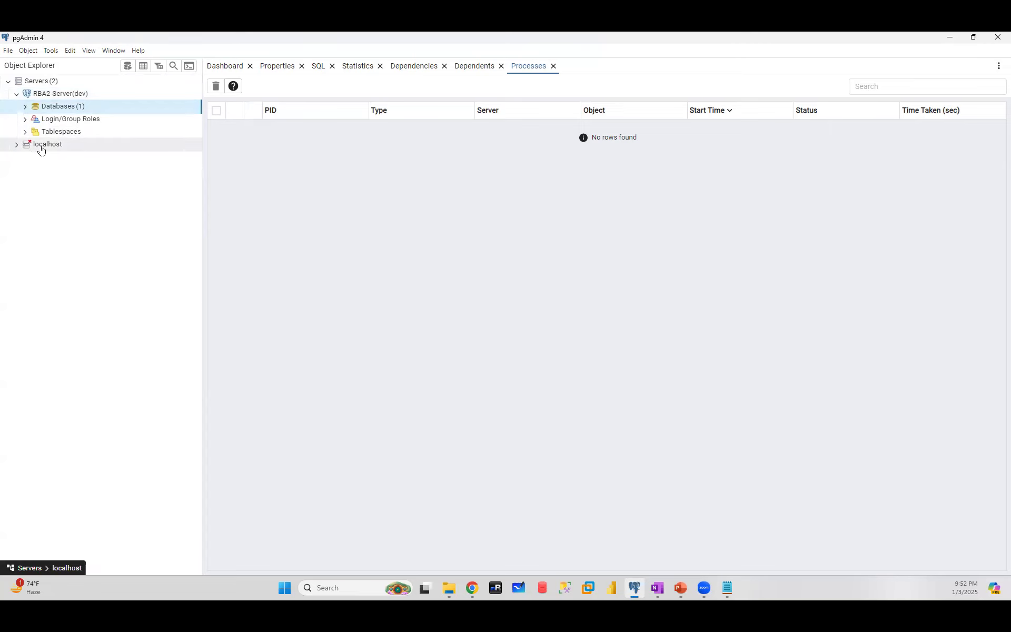
{"action": "left_click", "coordinate": [570, 582]}
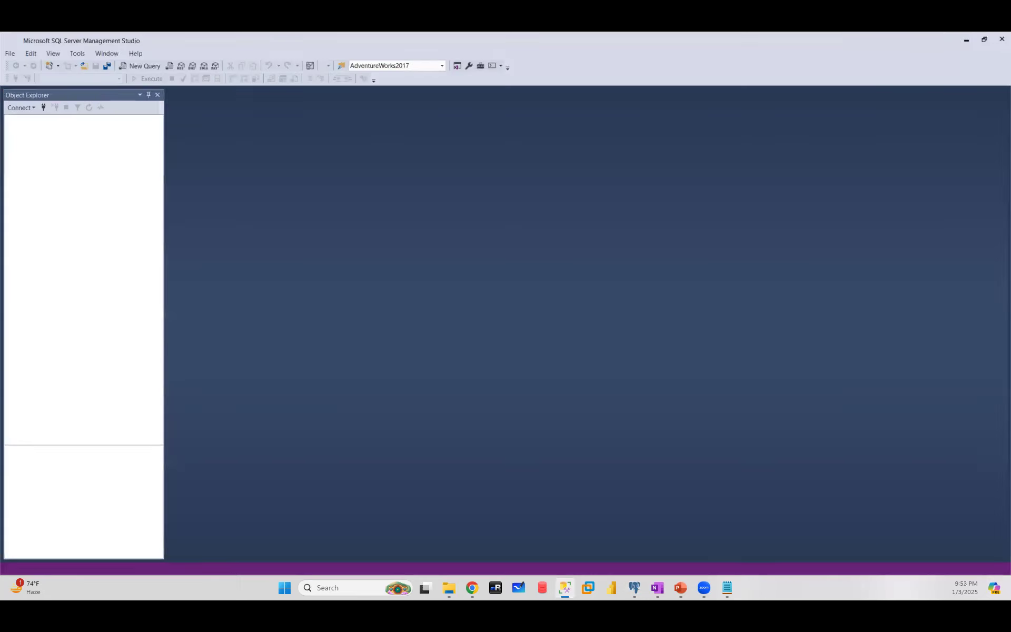
- Connect SSMS to the local SQL Server instance, then minimize it to return to pgAdmin 4
{"action": "left_click", "coordinate": [461, 420]}
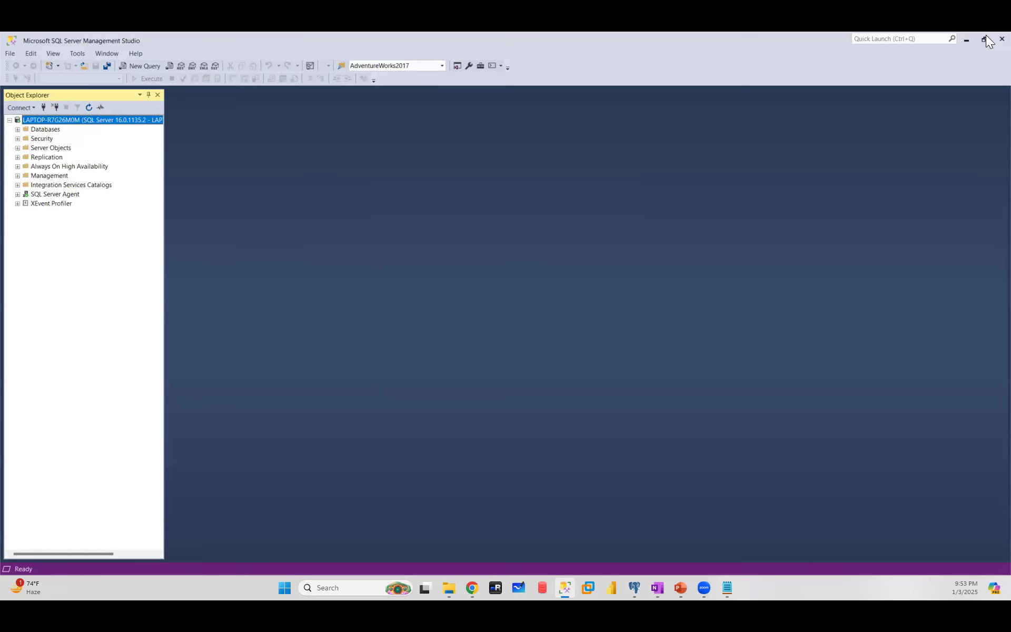
{"action": "left_click", "coordinate": [967, 41]}
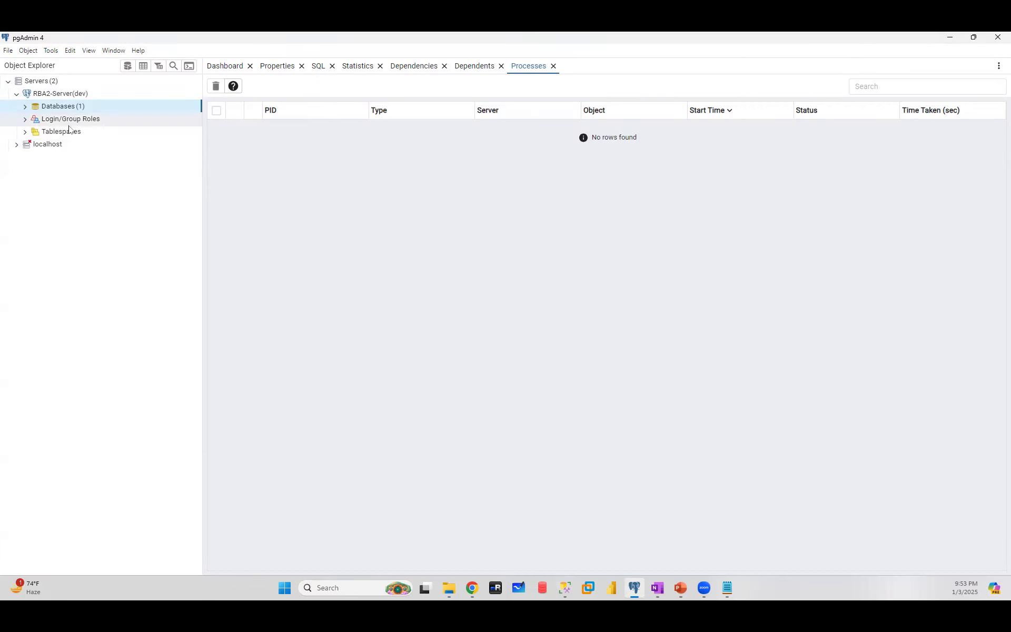
- Expand Databases and the postgres database under RBA2-Server(dev), then select its Schemas group
{"action": "left_click", "coordinate": [25, 108]}
{"action": "left_click", "coordinate": [43, 119]}
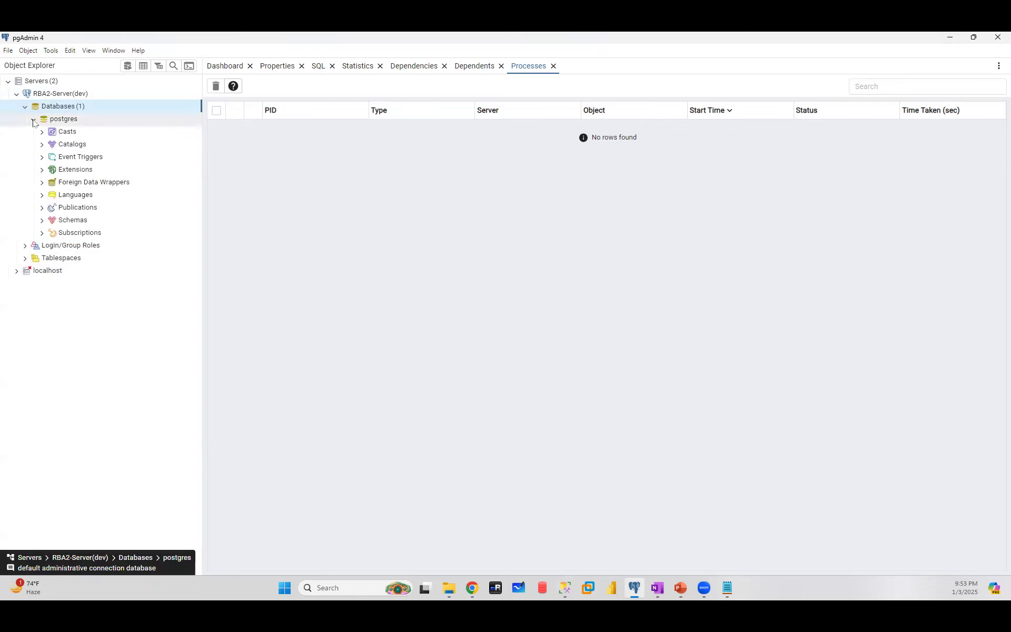
{"action": "left_click", "coordinate": [34, 119]}
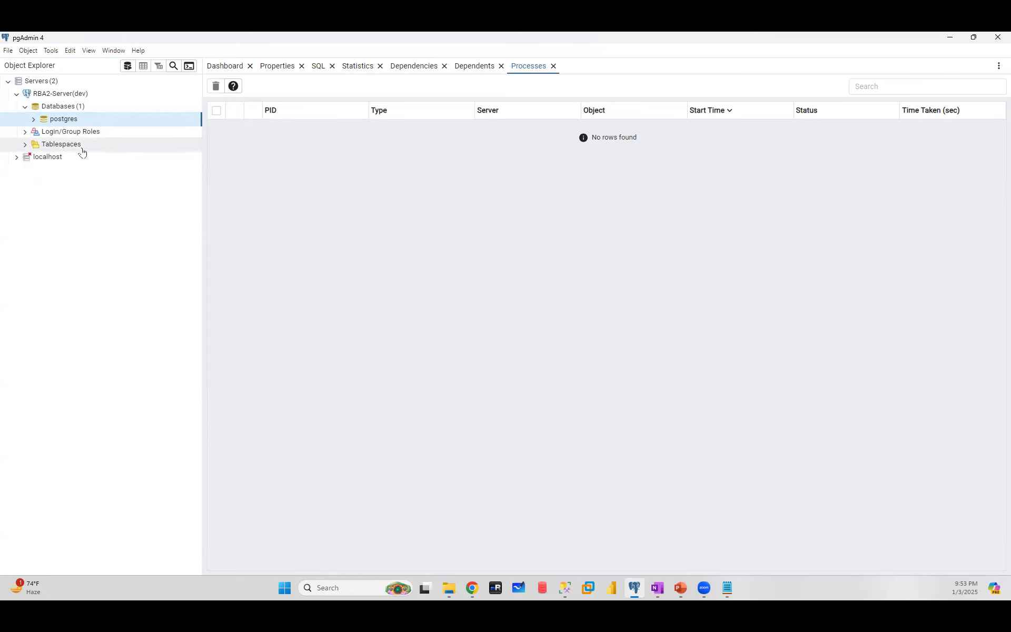
{"action": "left_click", "coordinate": [33, 119]}
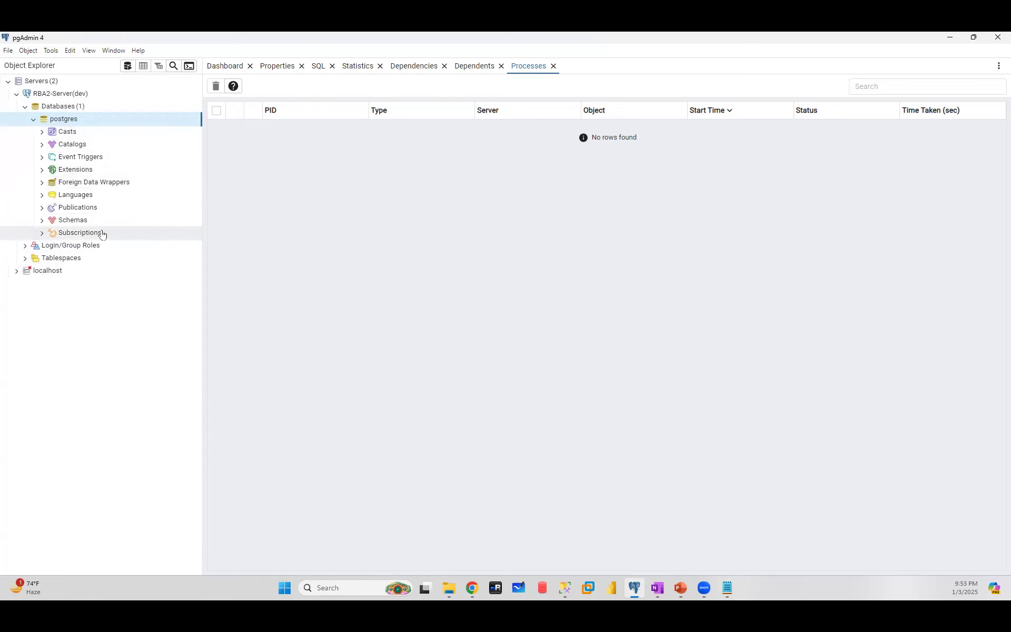
{"action": "left_click", "coordinate": [45, 224]}
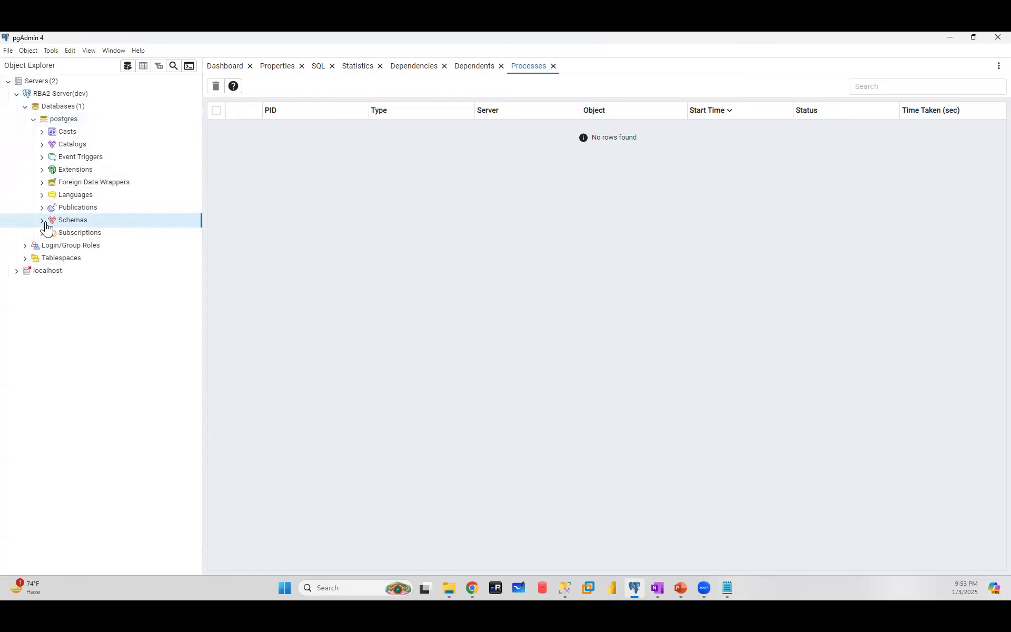
{"action": "left_click", "coordinate": [42, 221]}
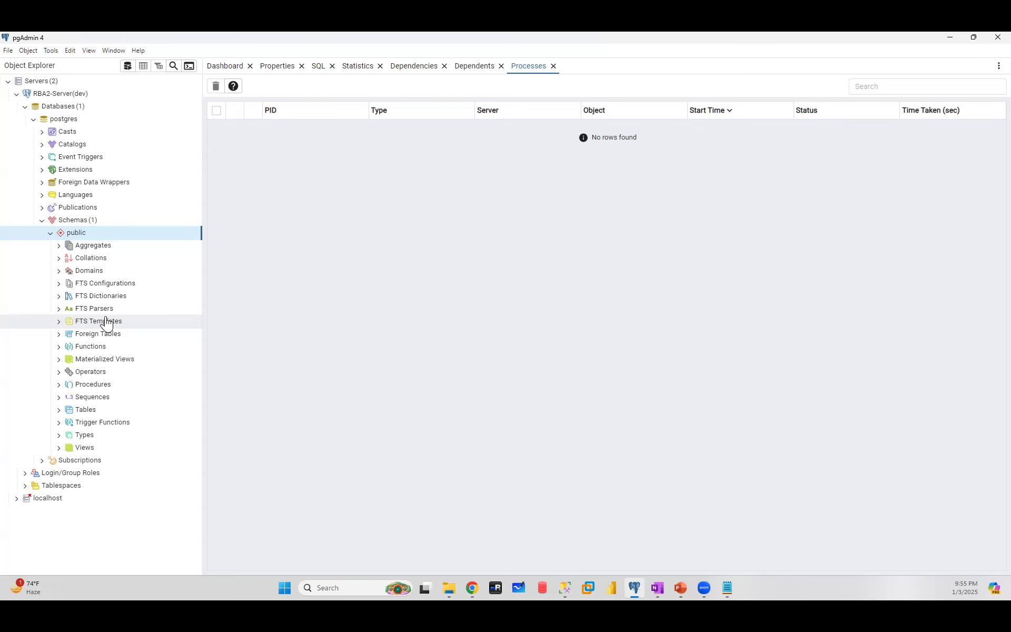
{"action": "left_click", "coordinate": [41, 221]}
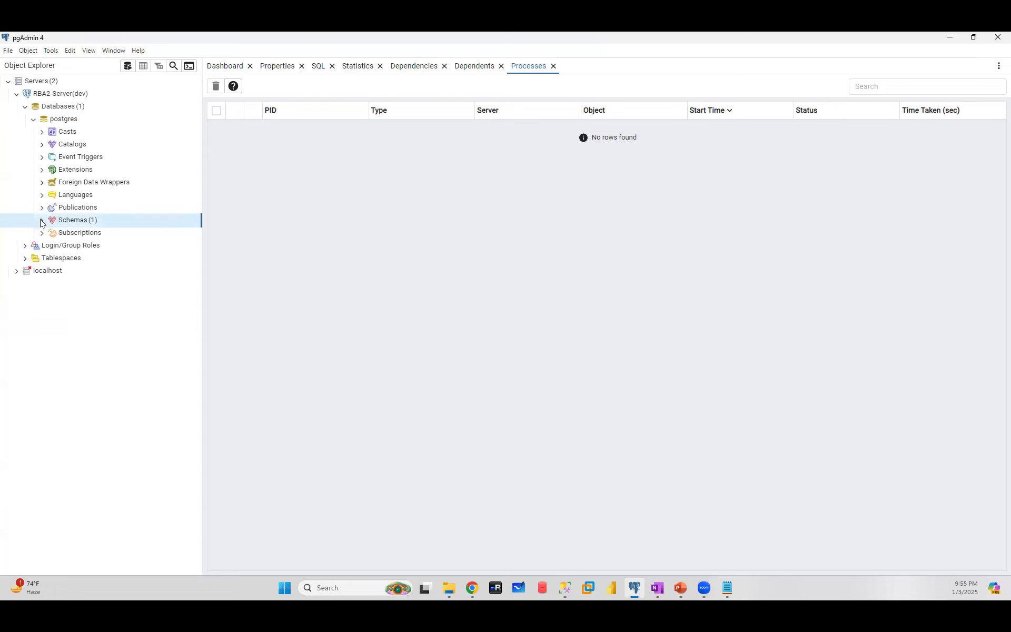
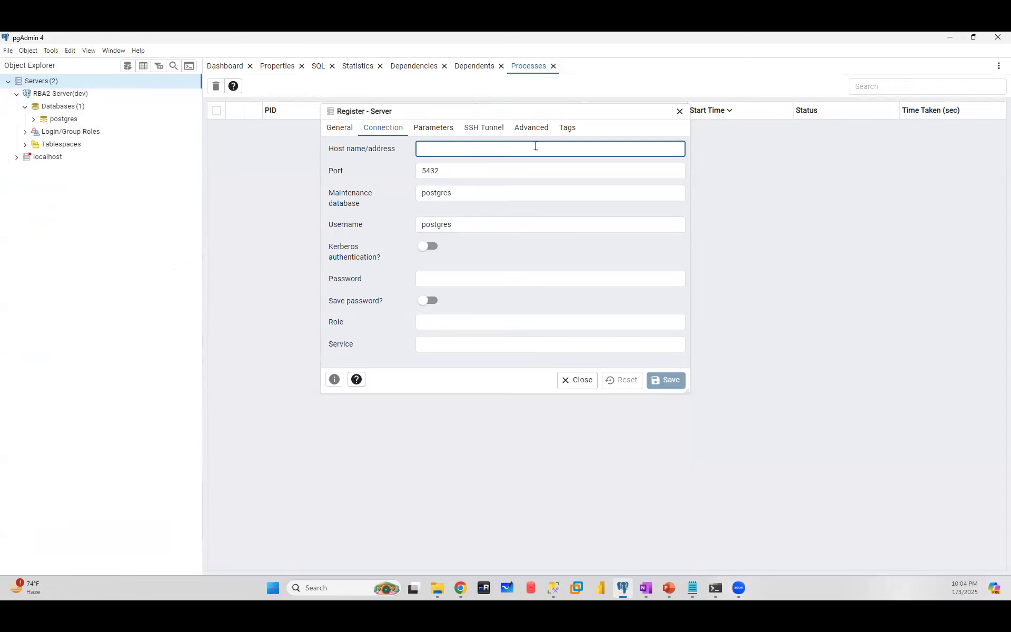
{"action": "left_click", "coordinate": [330, 128]}
{"action": "left_click", "coordinate": [444, 148]}
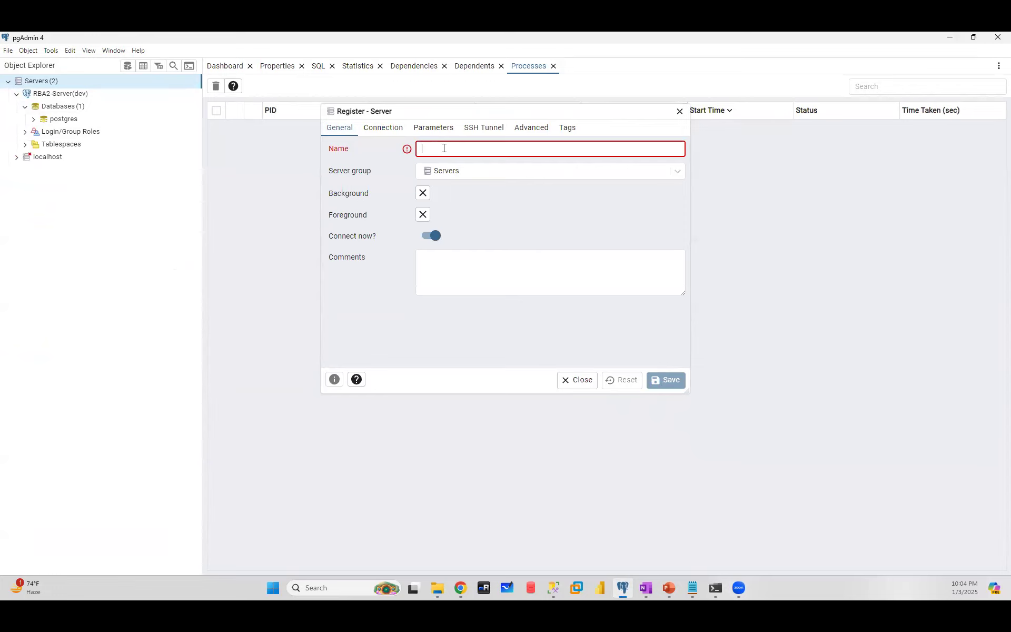
{"action": "left_click", "coordinate": [383, 128]}
{"action": "left_click", "coordinate": [446, 148]}
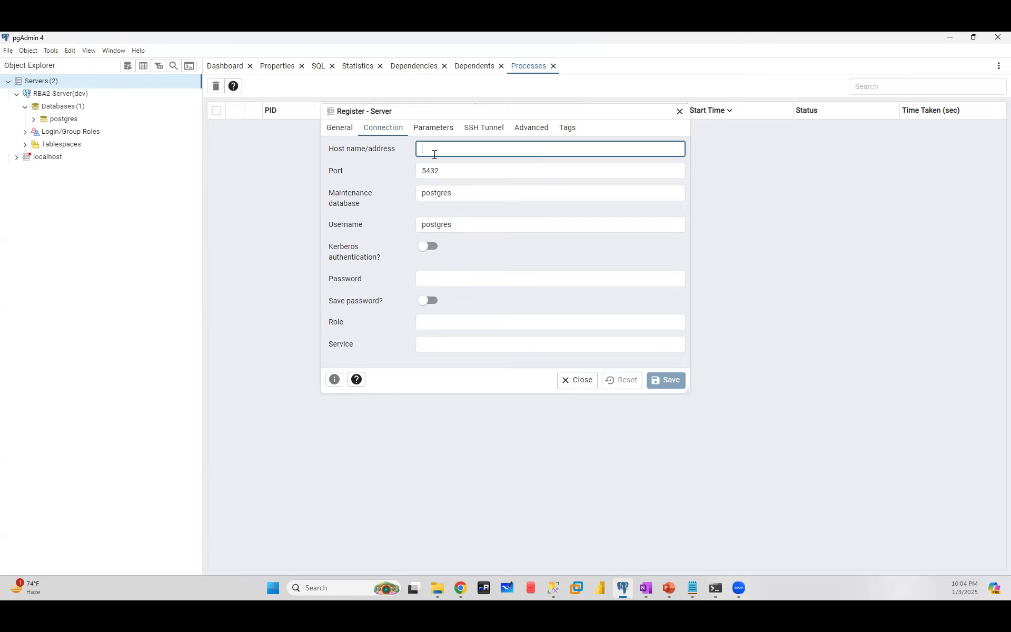
{"action": "double_click", "coordinate": [447, 171]}
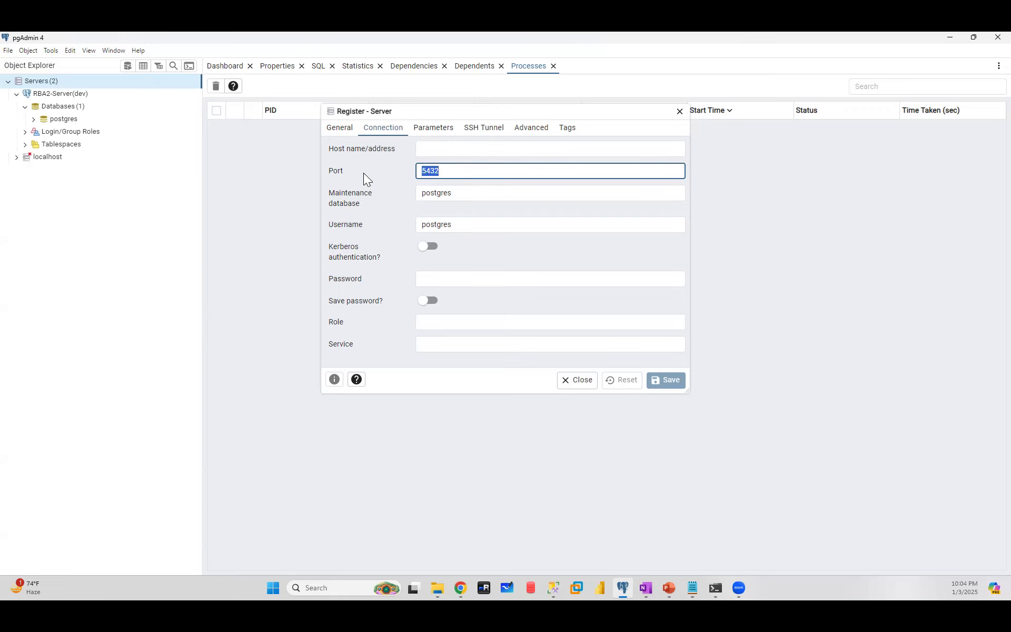
{"action": "left_click", "coordinate": [424, 153]}
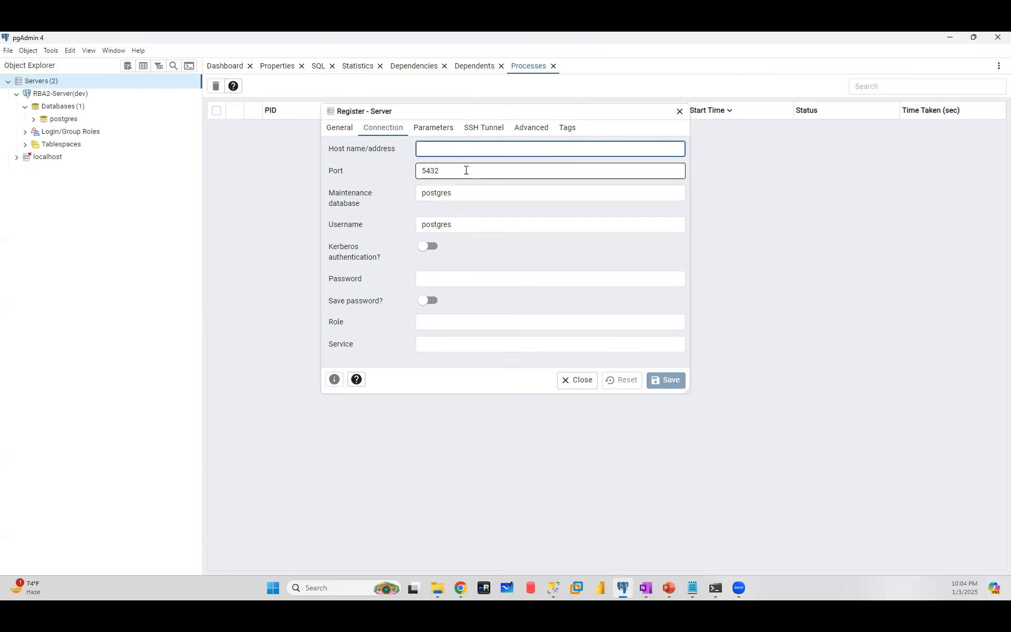
{"action": "left_click_drag", "start_coordinate": [473, 173], "coordinate": [388, 177]}
{"action": "left_click", "coordinate": [338, 132]}
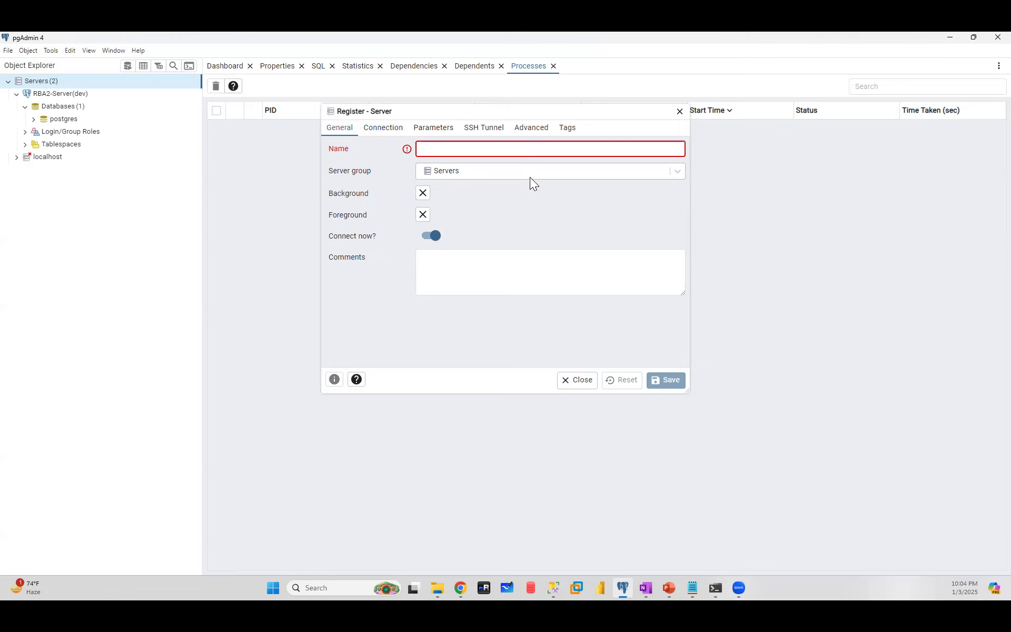
{"action": "left_click", "coordinate": [386, 129]}
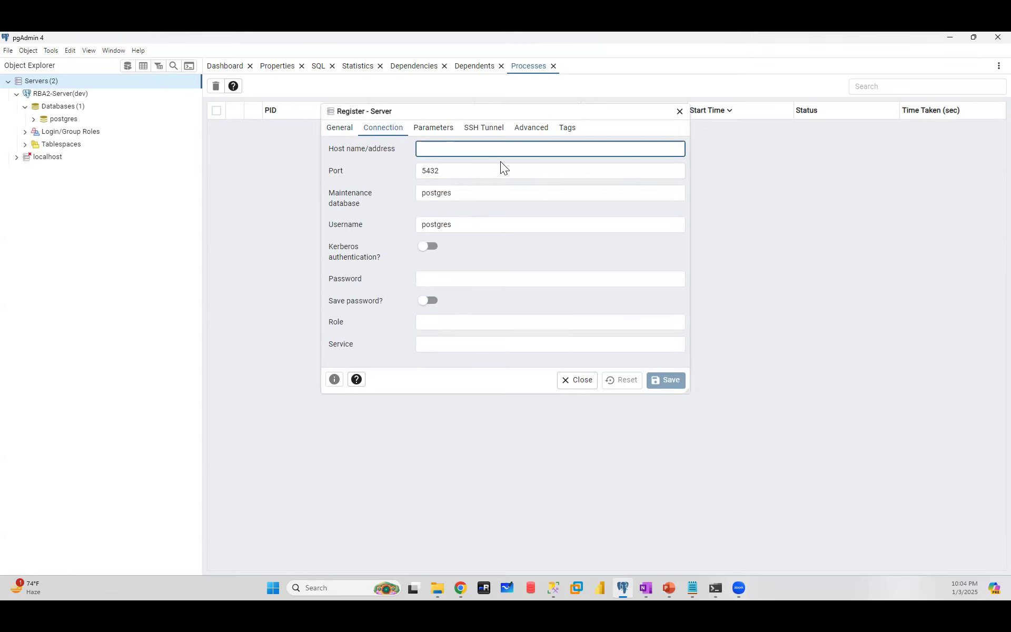